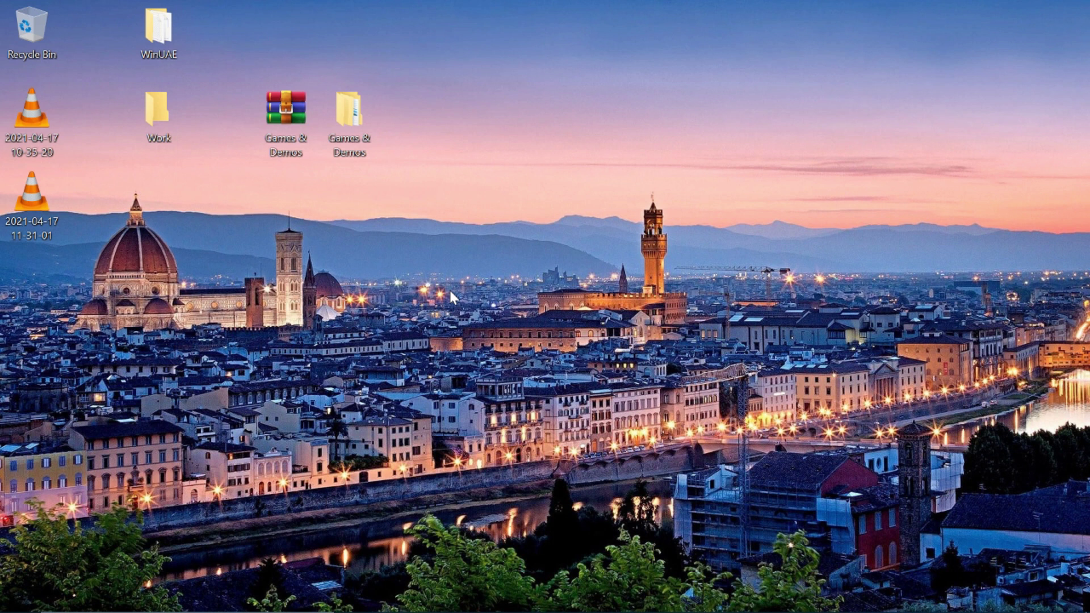
Launch winuae from the desktop's WinUAE folder and load the A1200 (UAE default configuration).
{"action": "double_click", "coordinate": [167, 33]}
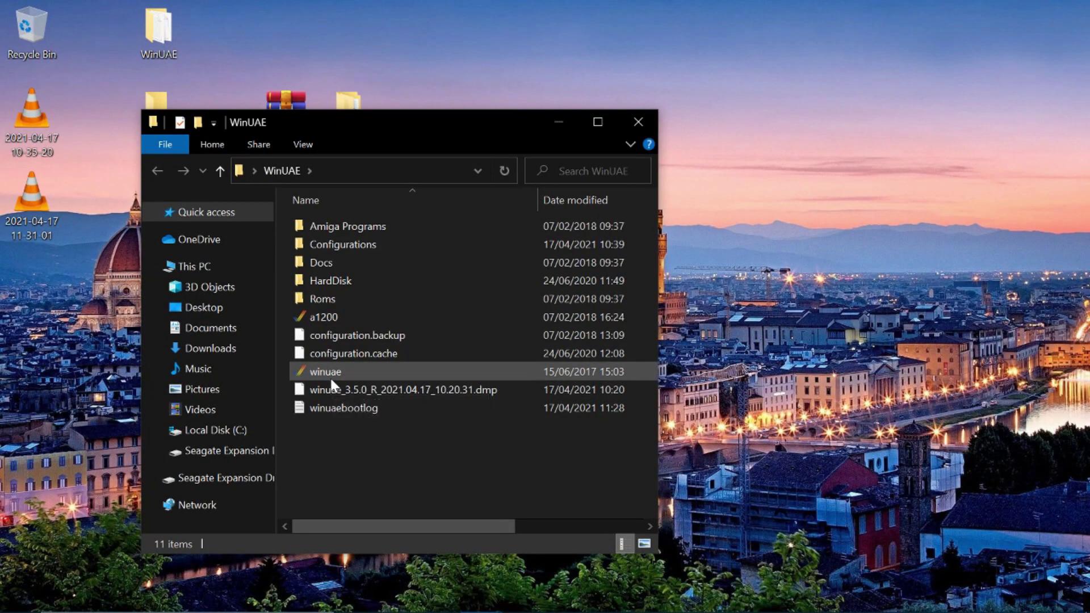
{"action": "double_click", "coordinate": [330, 379]}
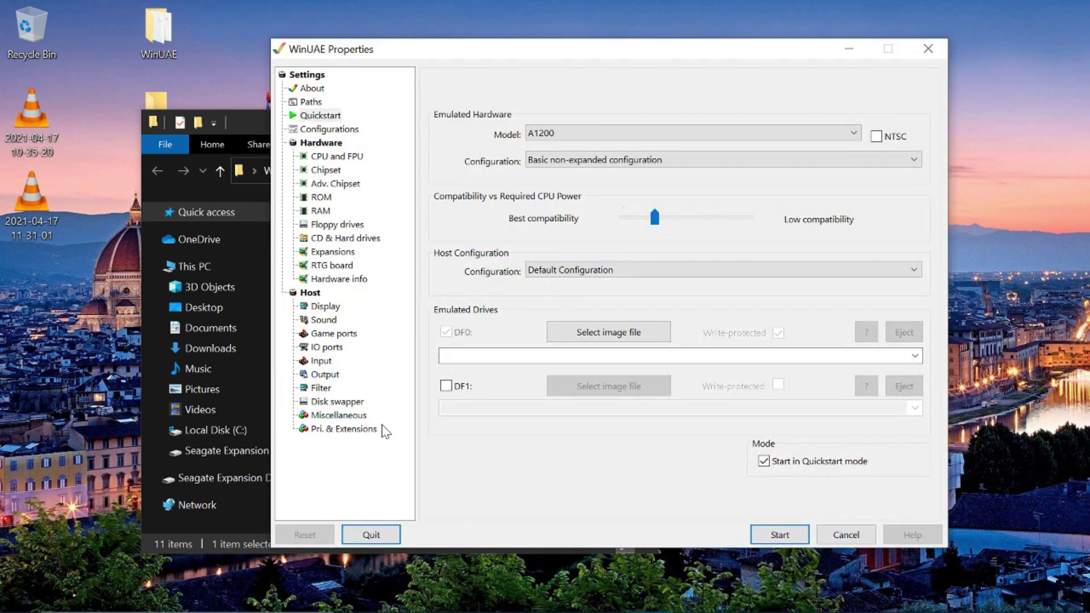
{"action": "left_click", "coordinate": [328, 130]}
{"action": "left_click", "coordinate": [502, 98]}
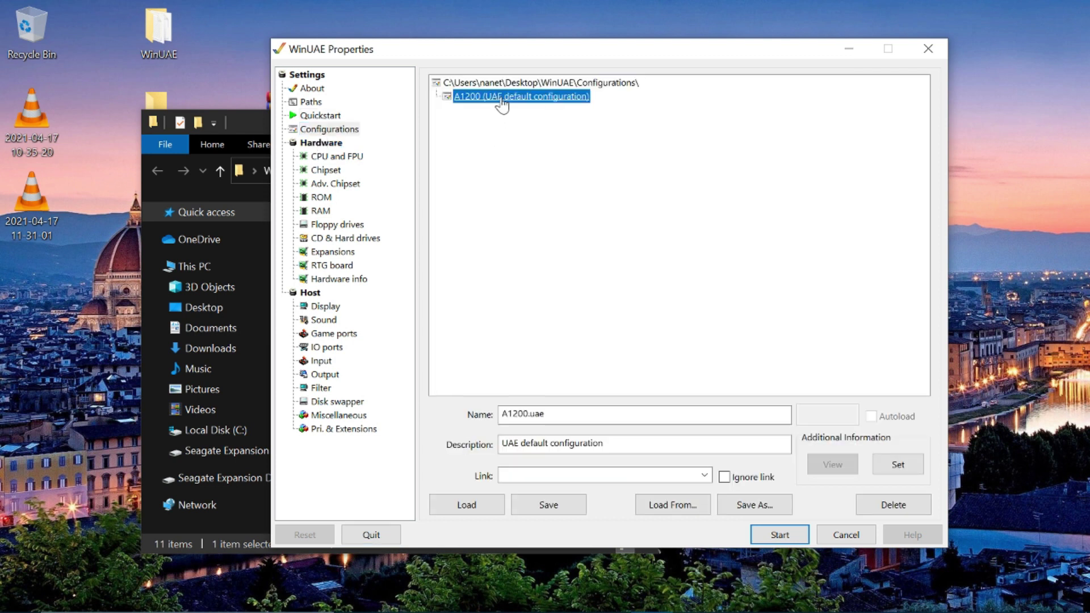
{"action": "left_click", "coordinate": [479, 507]}
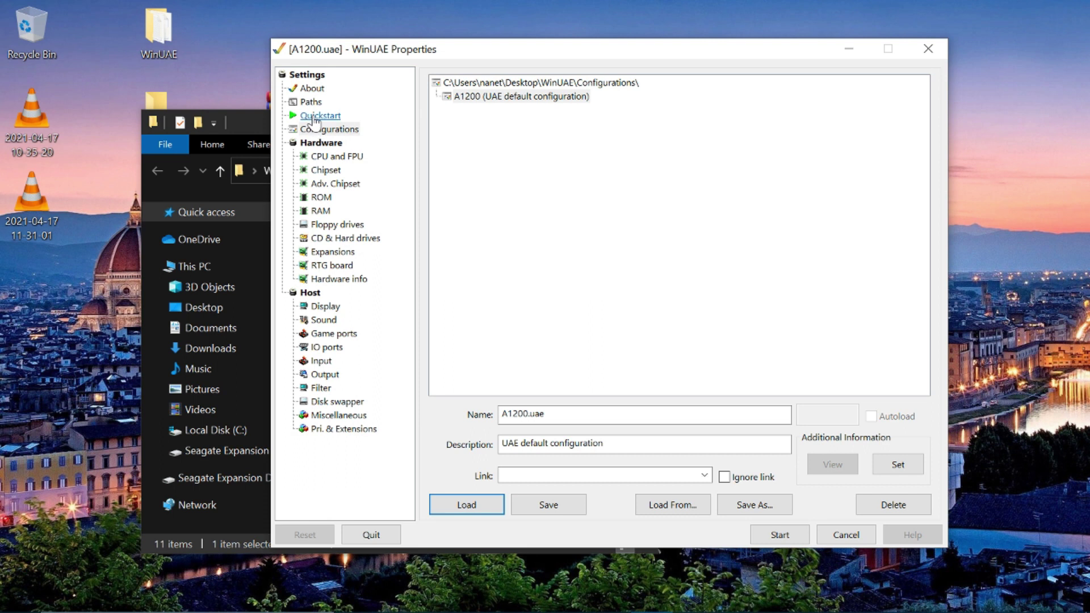
Review the loaded configuration's CPU and FPU, Chipset, and CD & Hard drives settings.
{"action": "left_click", "coordinate": [316, 158]}
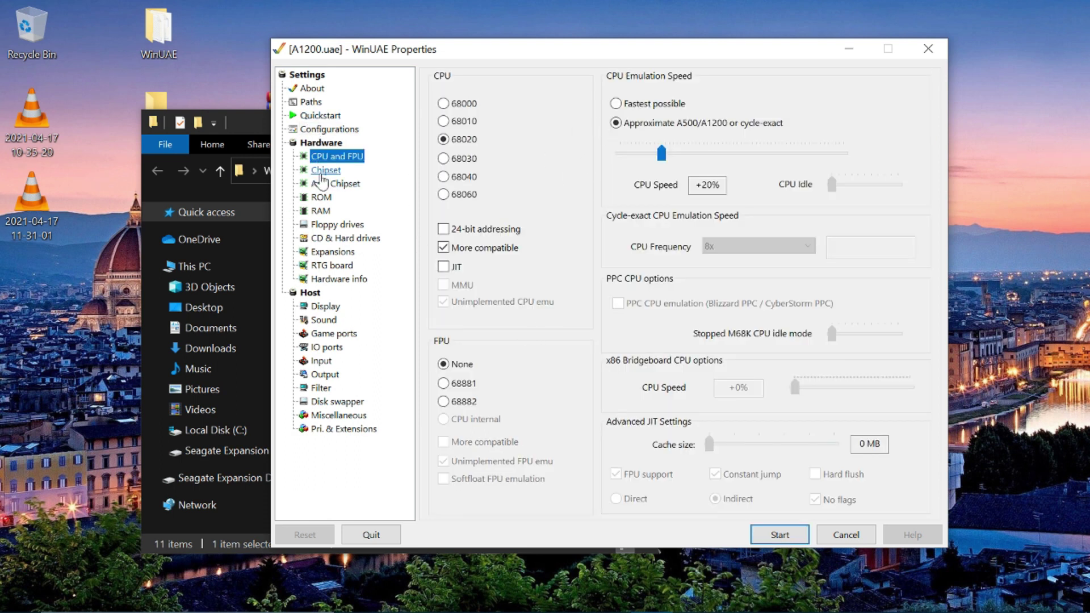
{"action": "left_click", "coordinate": [322, 172]}
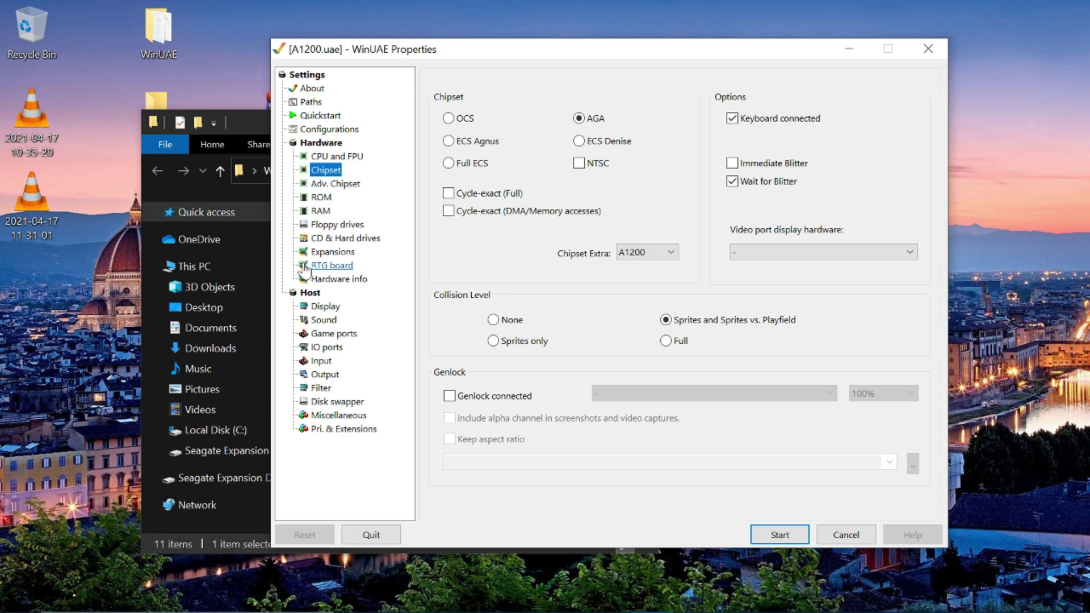
{"action": "left_click", "coordinate": [314, 239]}
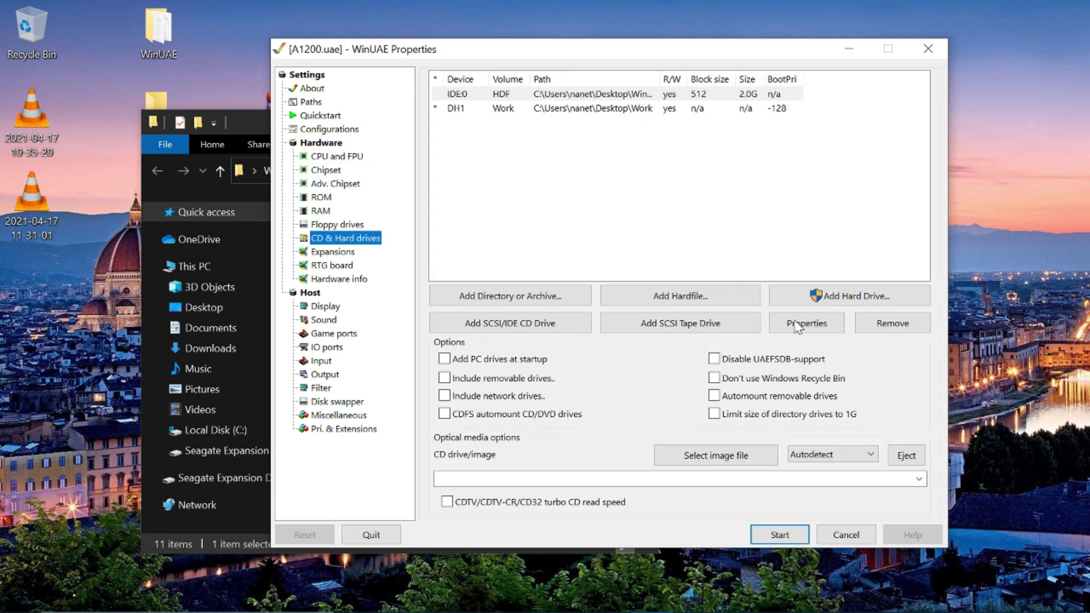
Check the HD controller choices for a new hardfile without adding one, and cancel out of the emulator's settings.
{"action": "left_click", "coordinate": [694, 307]}
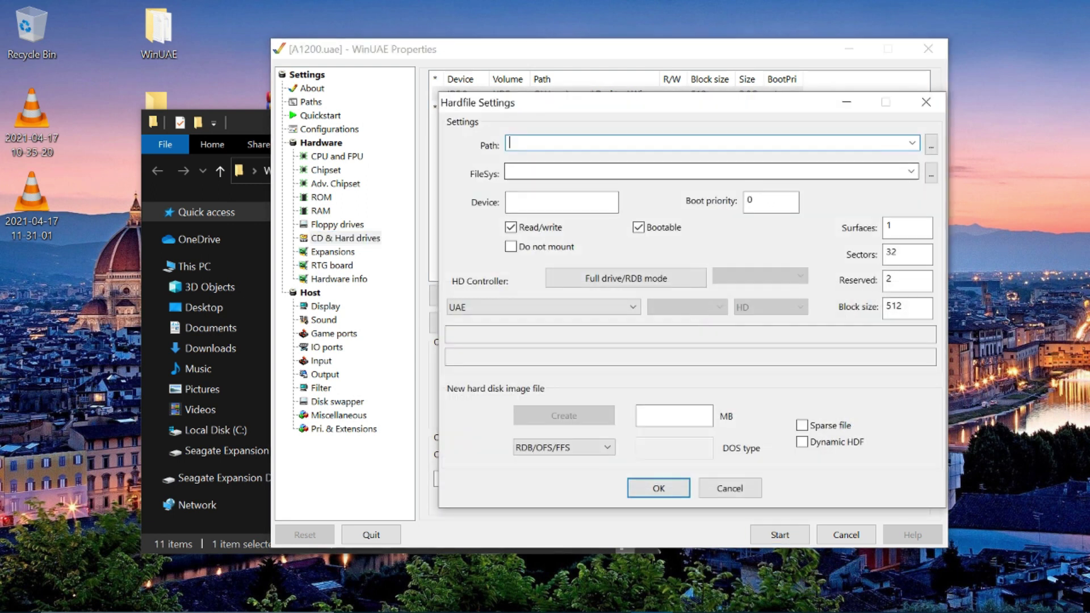
{"action": "key", "text": "Tab"}
{"action": "key", "text": "Tab"}
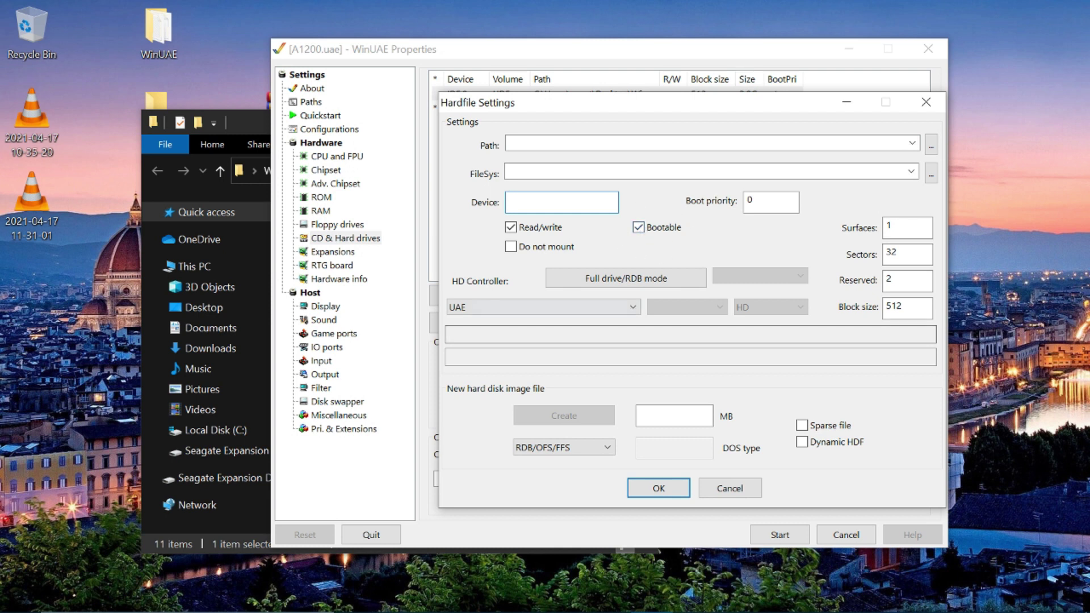
{"action": "left_click", "coordinate": [567, 307]}
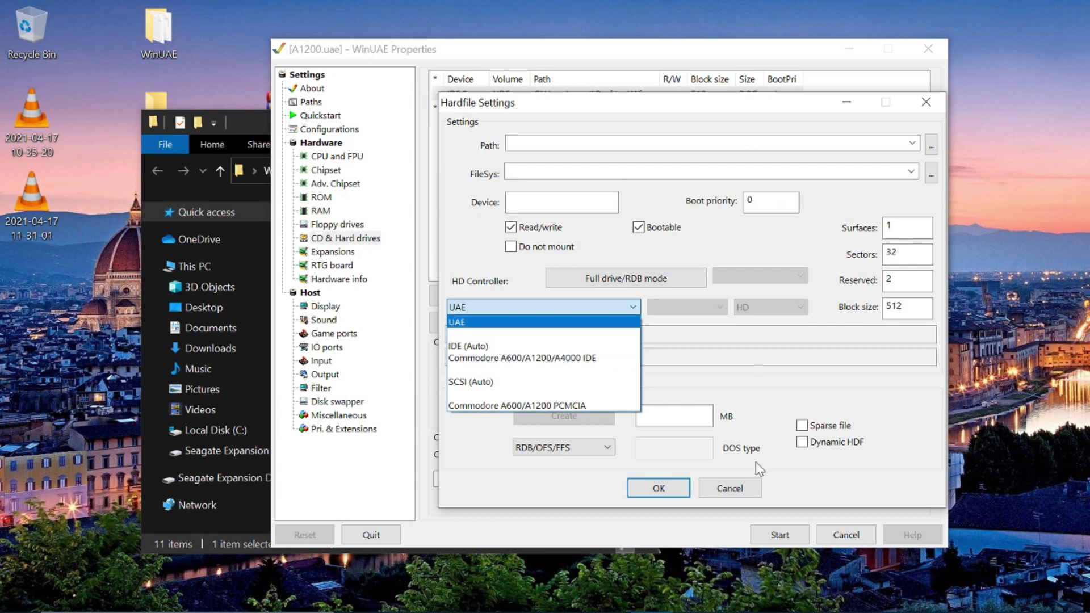
{"action": "left_click", "coordinate": [716, 496]}
{"action": "left_click", "coordinate": [726, 489]}
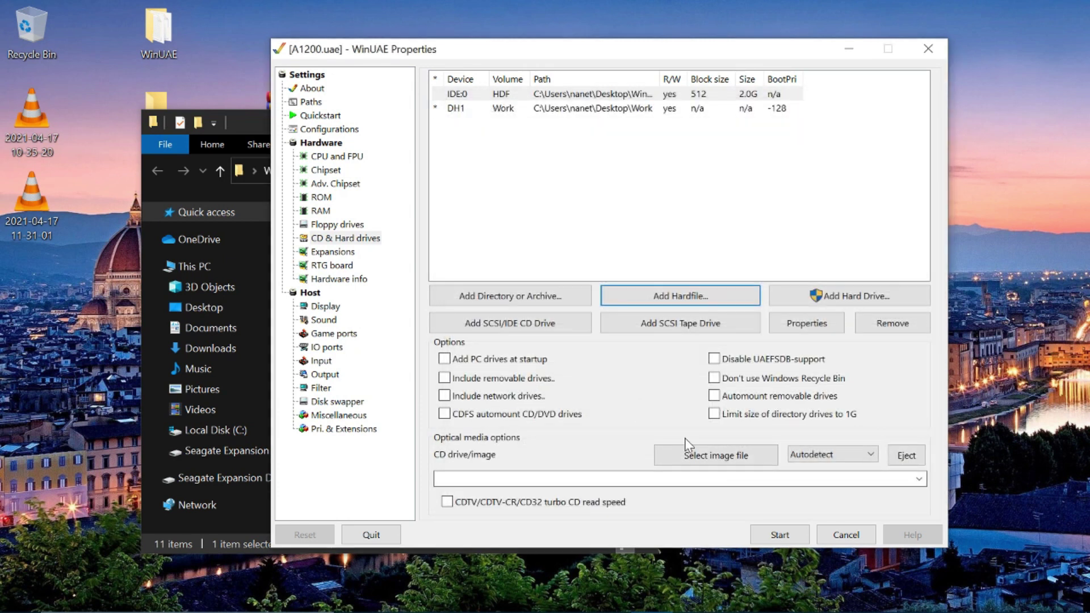
{"action": "left_click", "coordinate": [335, 129]}
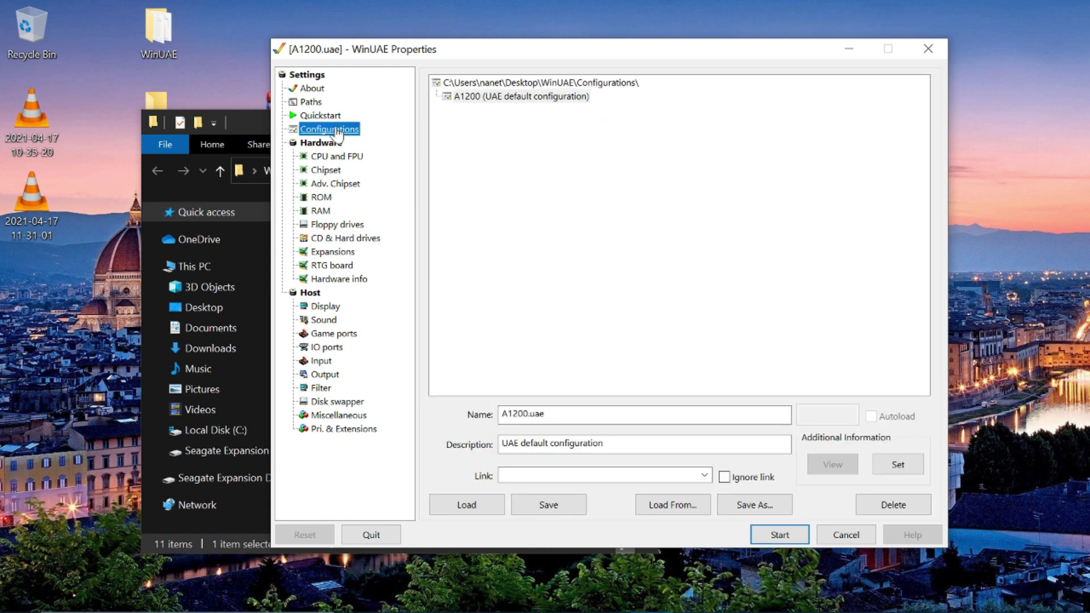
{"action": "left_click", "coordinate": [844, 535]}
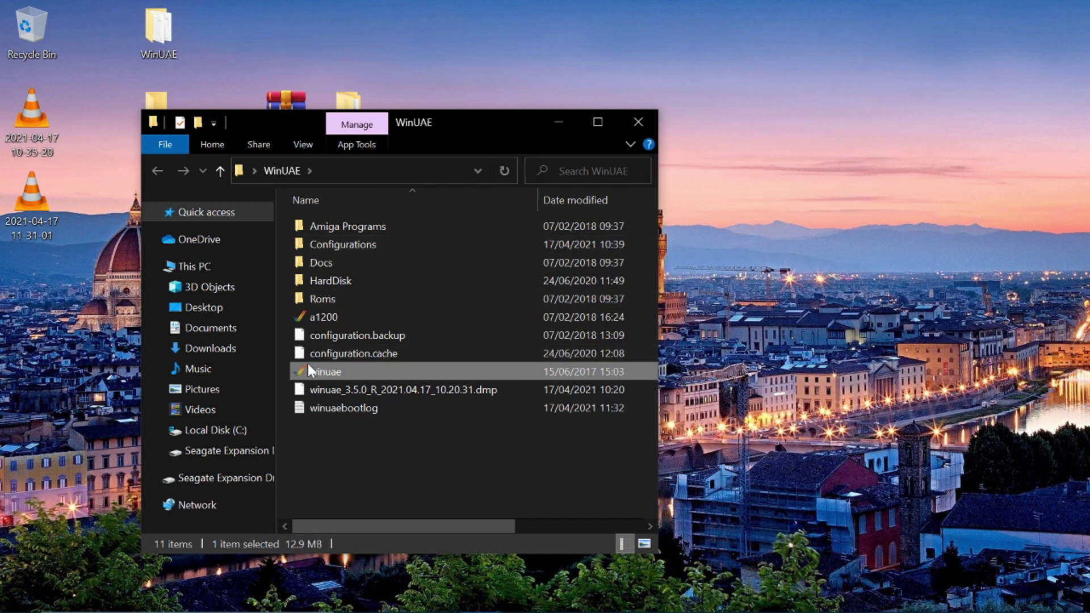
Relaunch winuae and start the emulation with the Quickstart A1200 basic non-expanded configuration.
{"action": "double_click", "coordinate": [308, 365]}
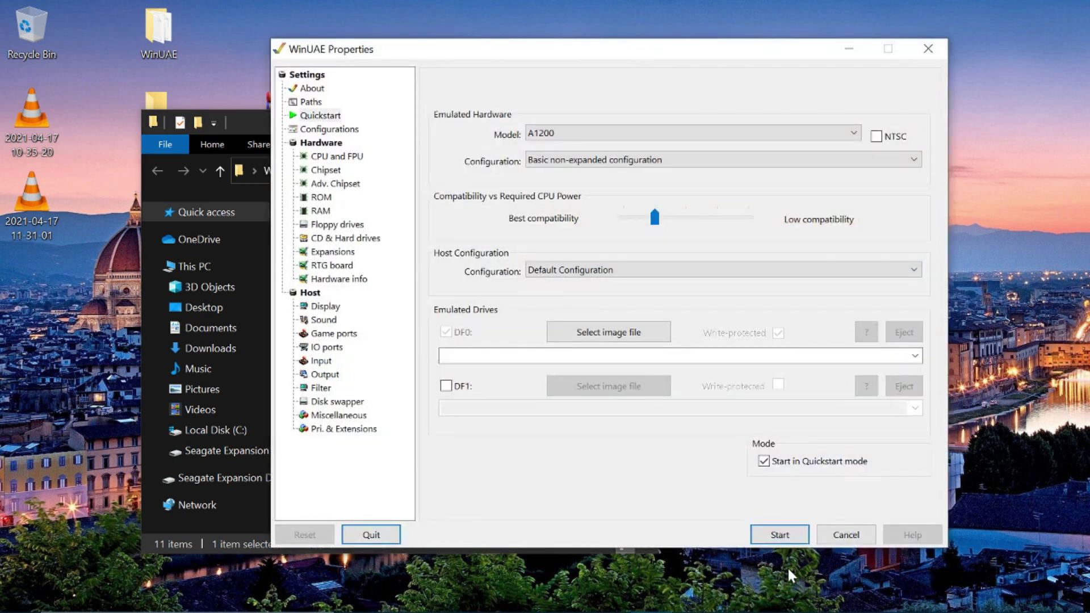
{"action": "left_click", "coordinate": [779, 534]}
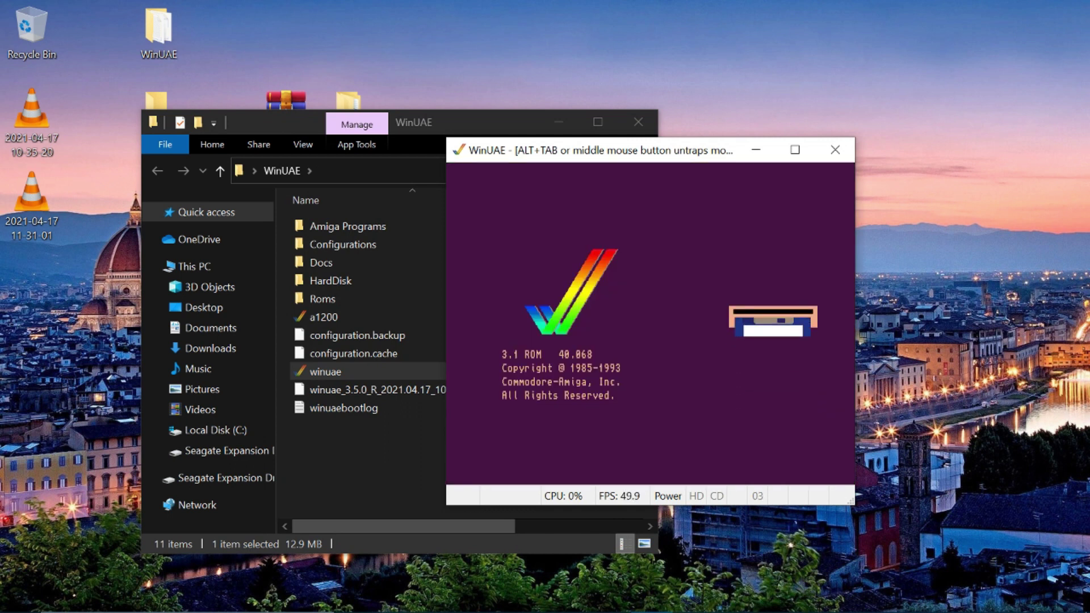
Reopen the emulator's settings, load the A1200 (UAE default configuration) and start the emulation.
{"action": "key", "text": "F12"}
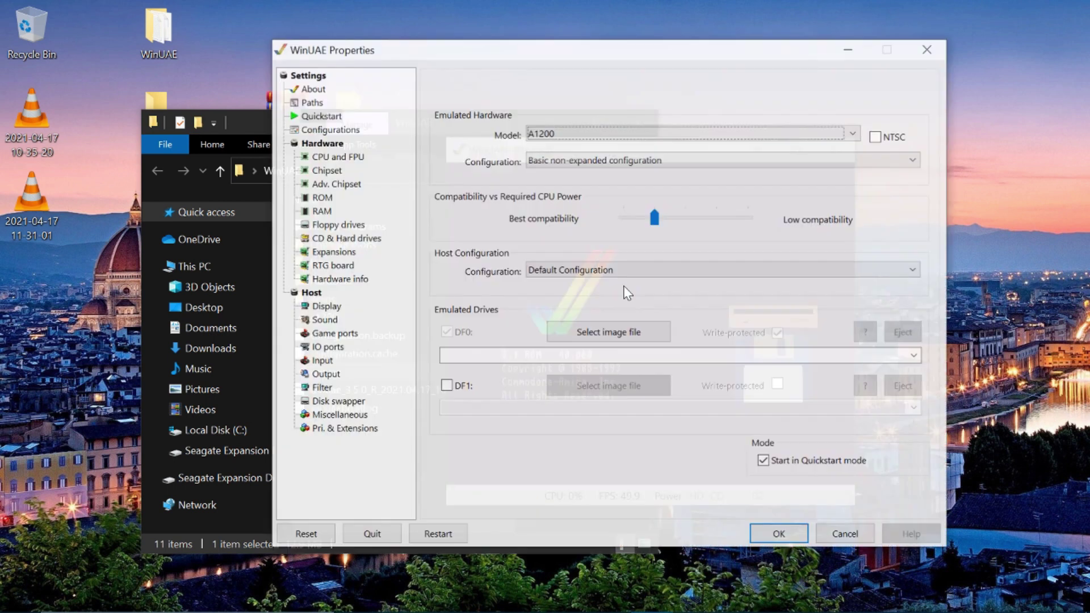
{"action": "left_click", "coordinate": [355, 130]}
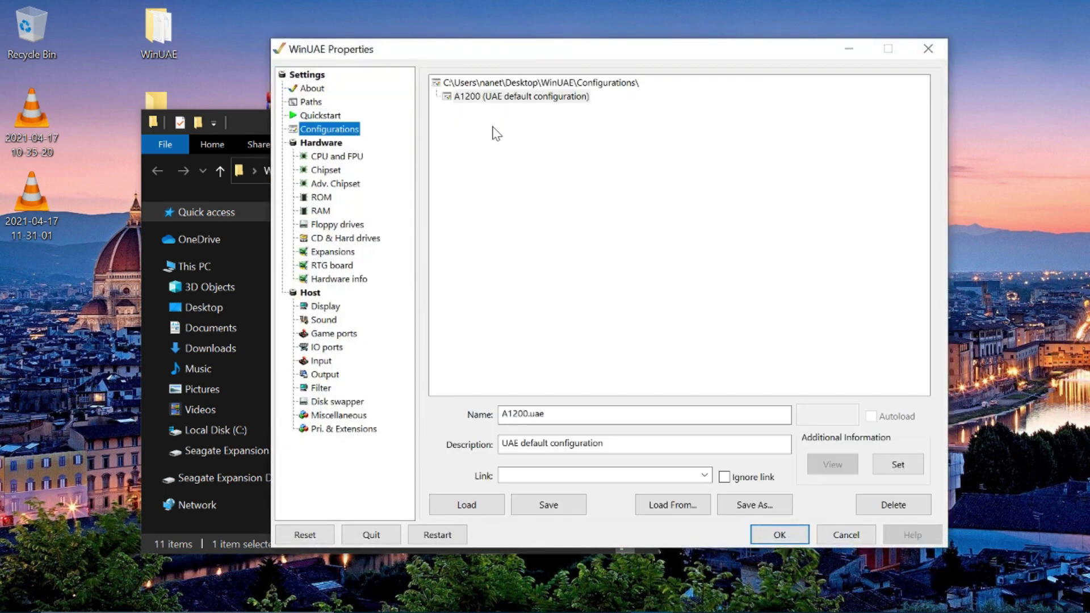
{"action": "left_click", "coordinate": [496, 97]}
{"action": "left_click", "coordinate": [470, 503]}
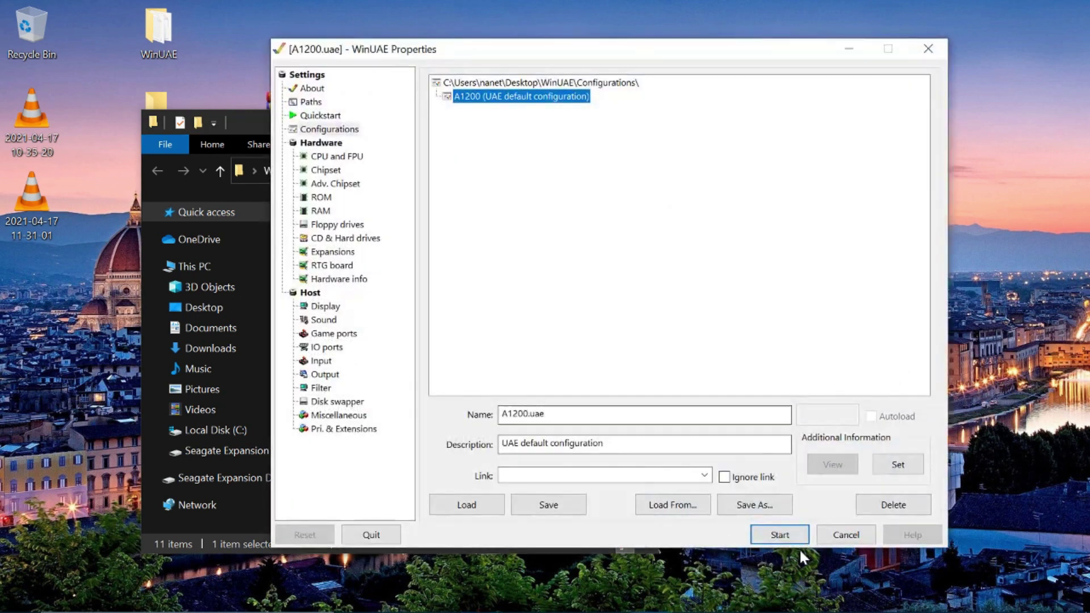
{"action": "left_click", "coordinate": [767, 534]}
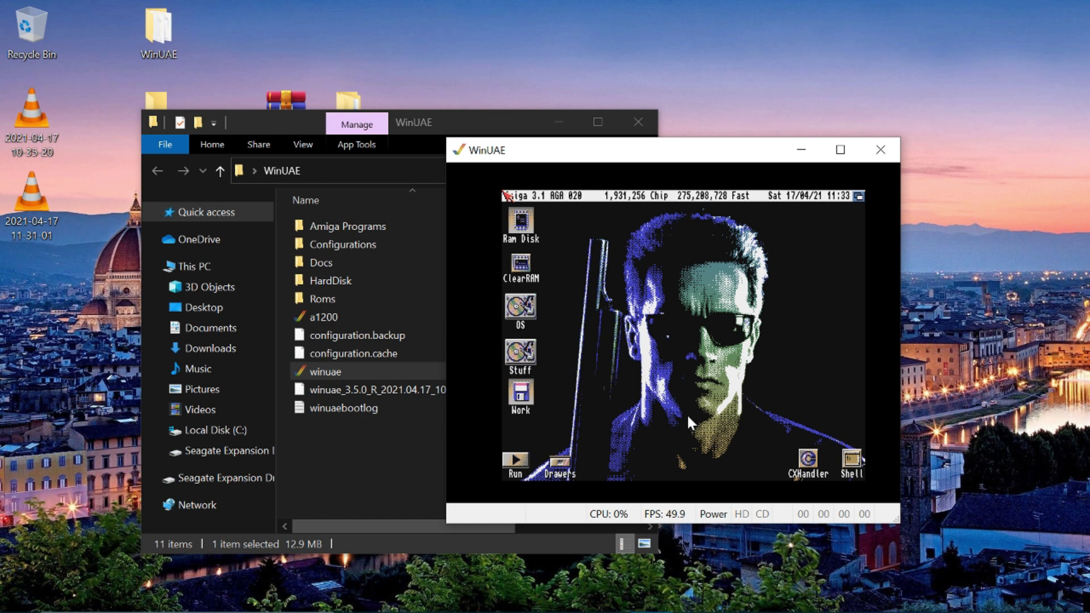
Quit the running Amiga emulation from its settings and minimize the WinUAE folder window.
{"action": "left_click", "coordinate": [588, 495]}
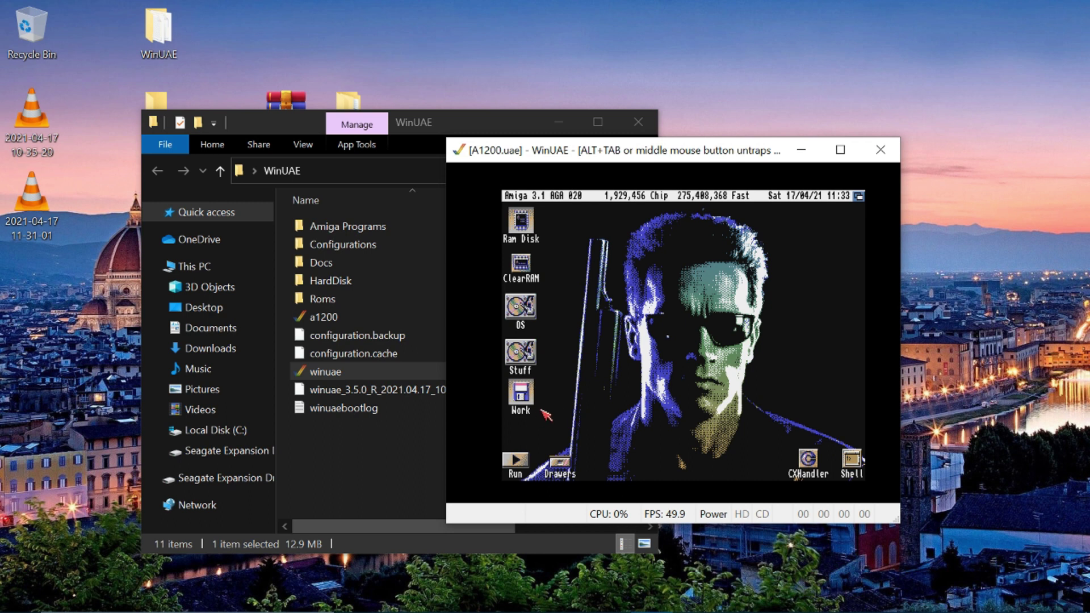
{"action": "key", "text": "F12"}
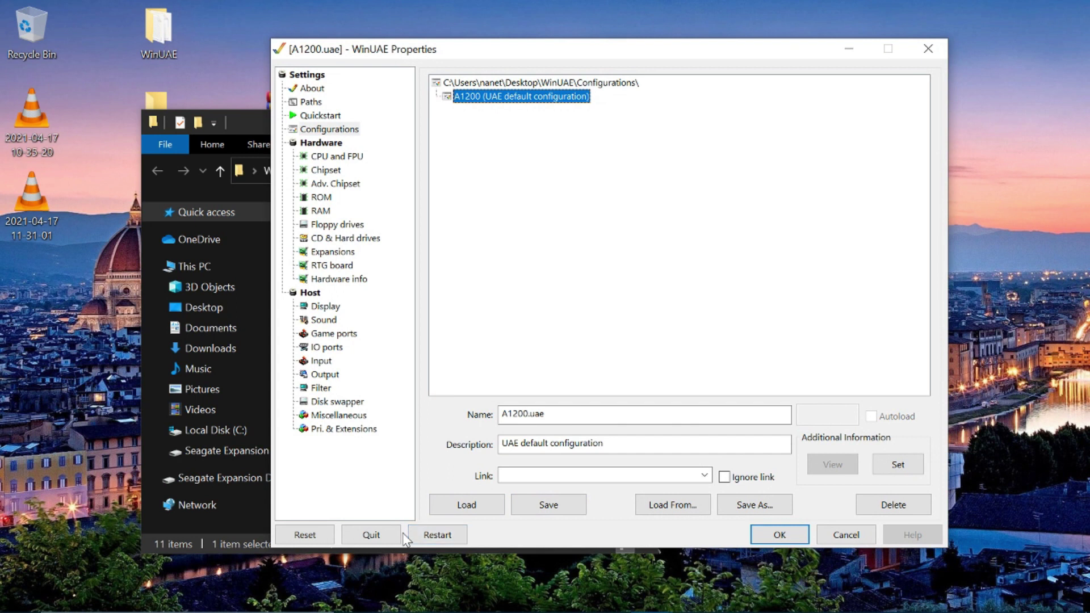
{"action": "left_click", "coordinate": [382, 533]}
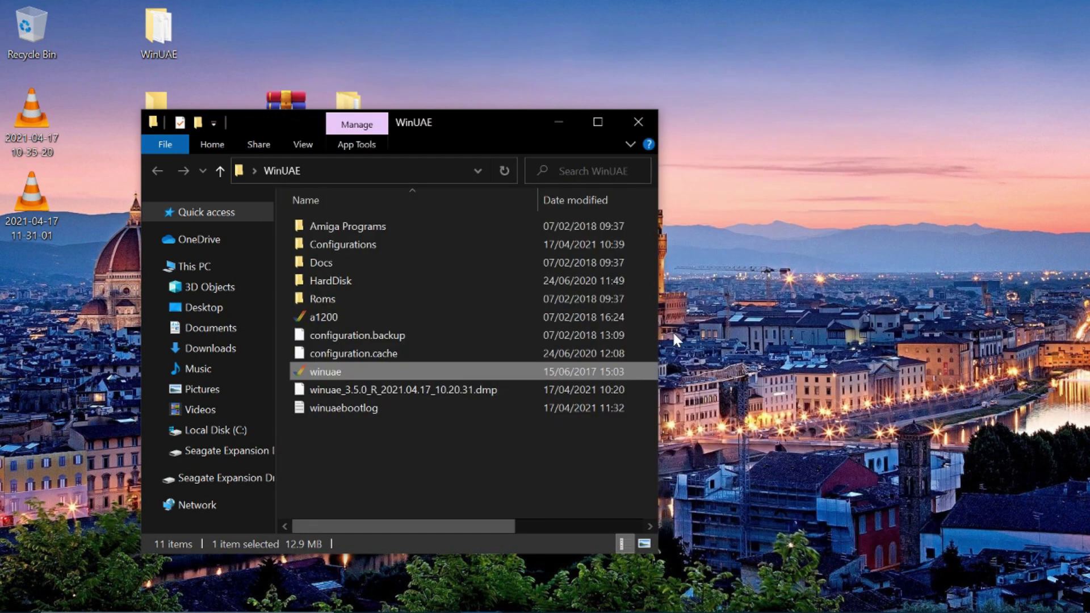
{"action": "left_click", "coordinate": [558, 123]}
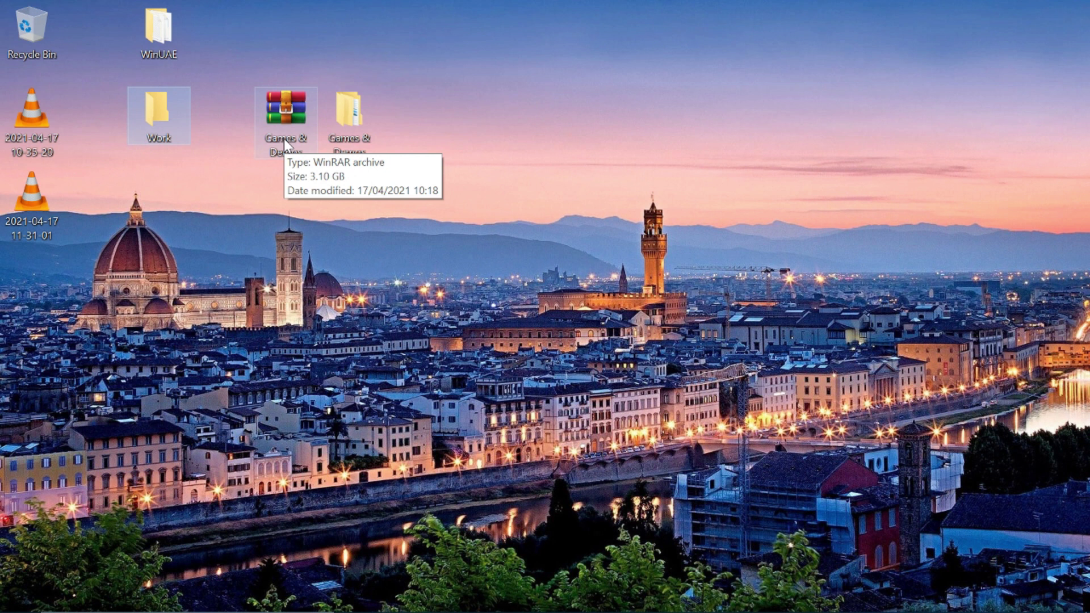
Switch to Microsoft Edge to view the WHDownLoad game list, and minimize the browser.
{"action": "mouse_move", "coordinate": [427, 611]}
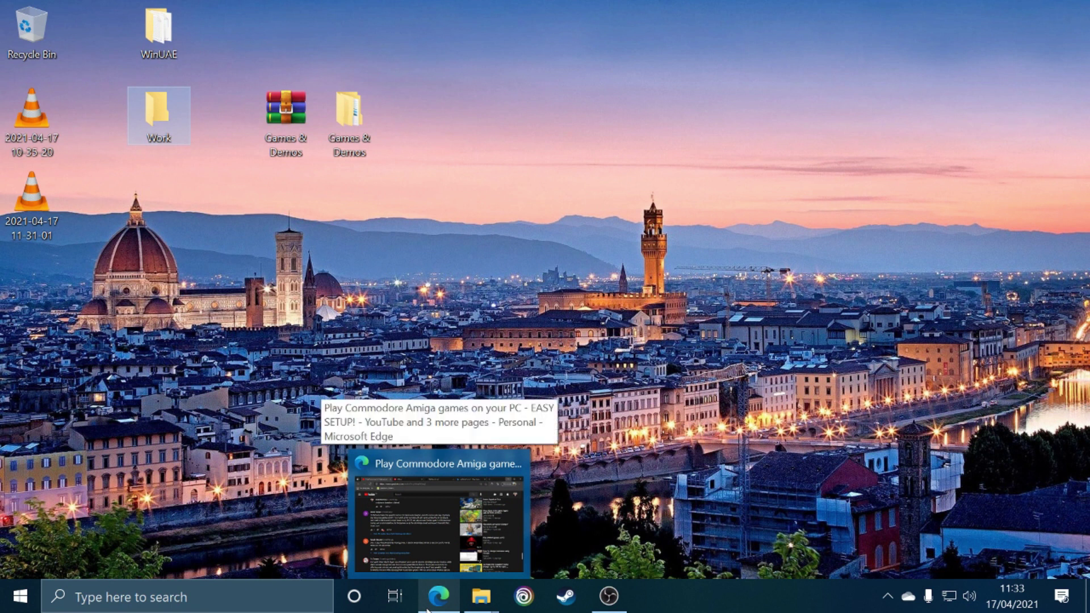
{"action": "left_click", "coordinate": [427, 611]}
{"action": "left_click", "coordinate": [539, 16]}
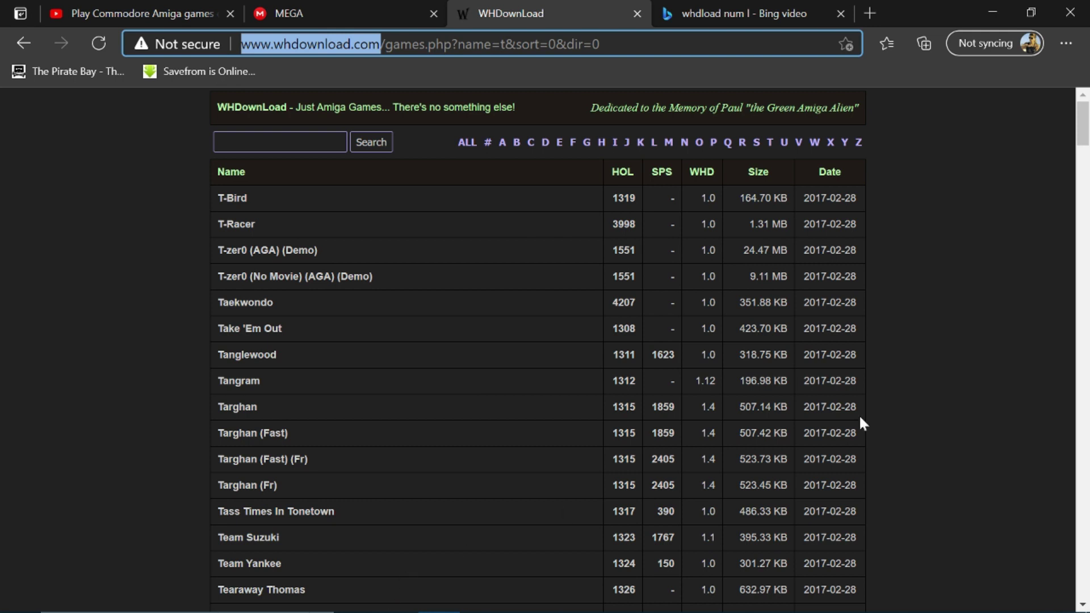
{"action": "left_click", "coordinate": [992, 13]}
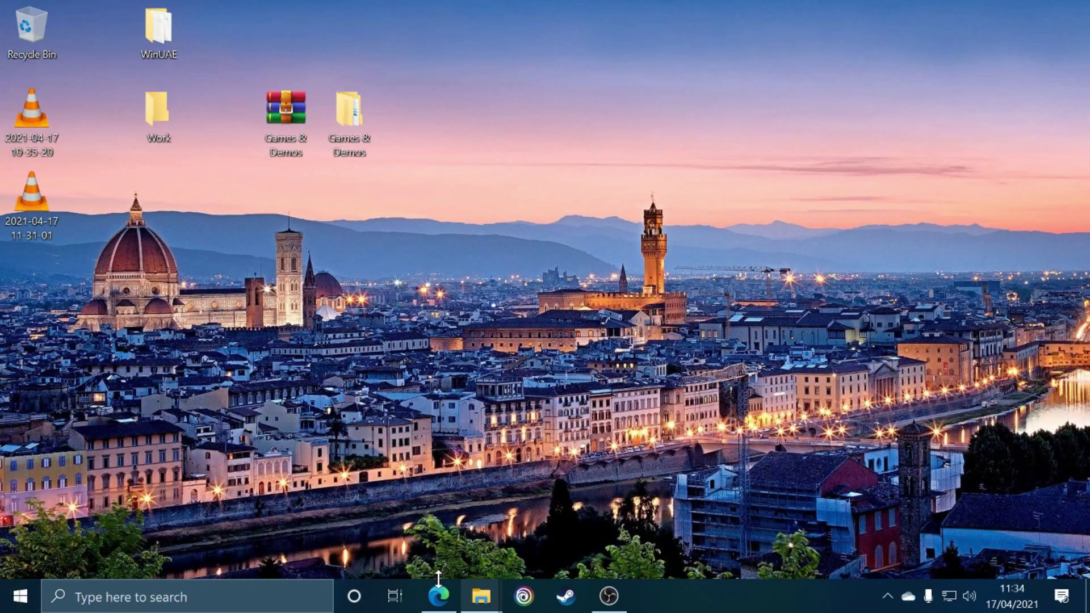
{"action": "mouse_move", "coordinate": [446, 602]}
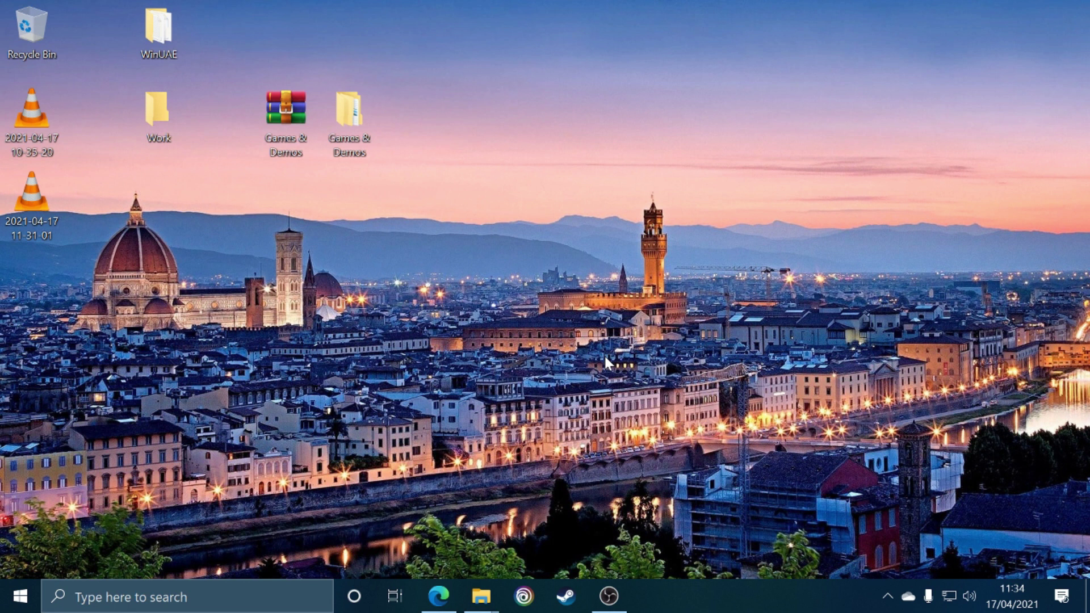
Open the Commodore Amiga folder inside the desktop's Games & Demos folder and browse its game archives.
{"action": "double_click", "coordinate": [356, 125]}
{"action": "left_click_drag", "start_coordinate": [385, 136], "coordinate": [726, 45]}
{"action": "double_click", "coordinate": [672, 154]}
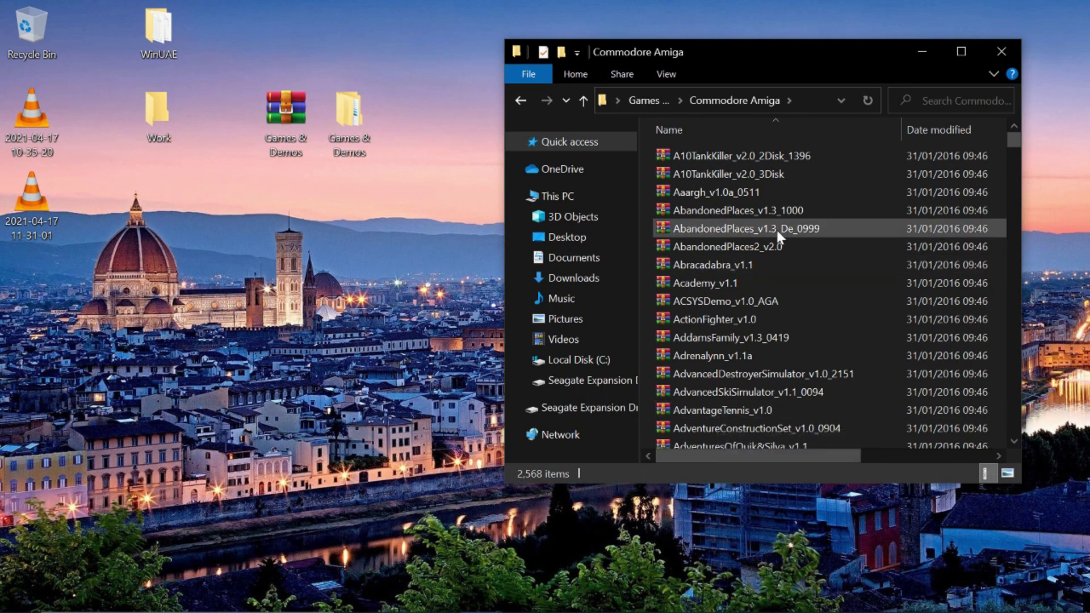
{"action": "scroll", "coordinate": [786, 288], "scroll_direction": "down", "scroll_amount": 4}
{"action": "scroll", "coordinate": [785, 291], "scroll_direction": "up", "scroll_amount": 3}
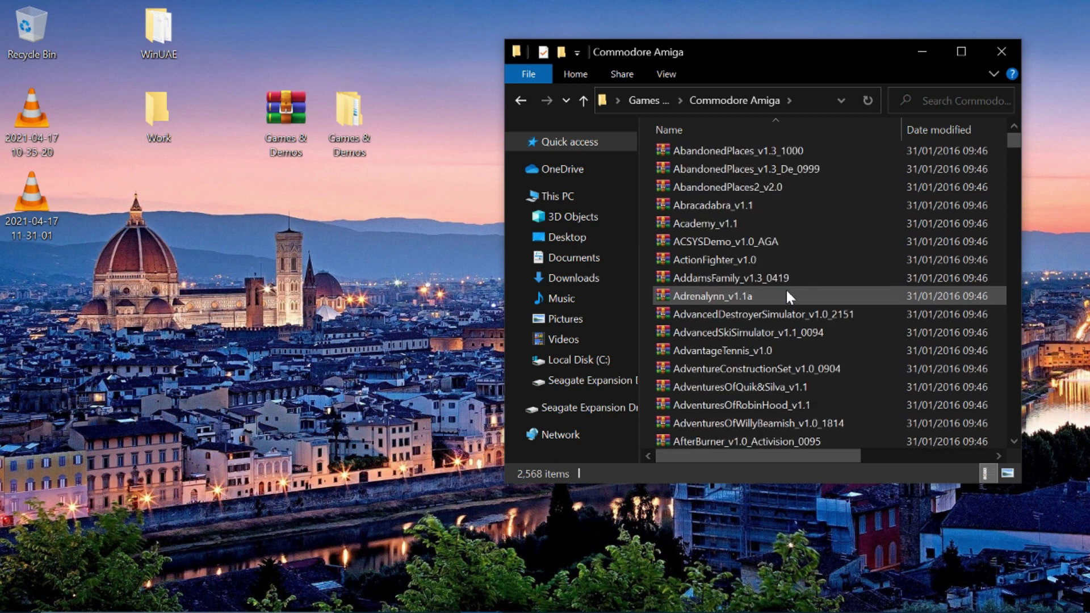
{"action": "scroll", "coordinate": [787, 293], "scroll_direction": "up", "scroll_amount": 1}
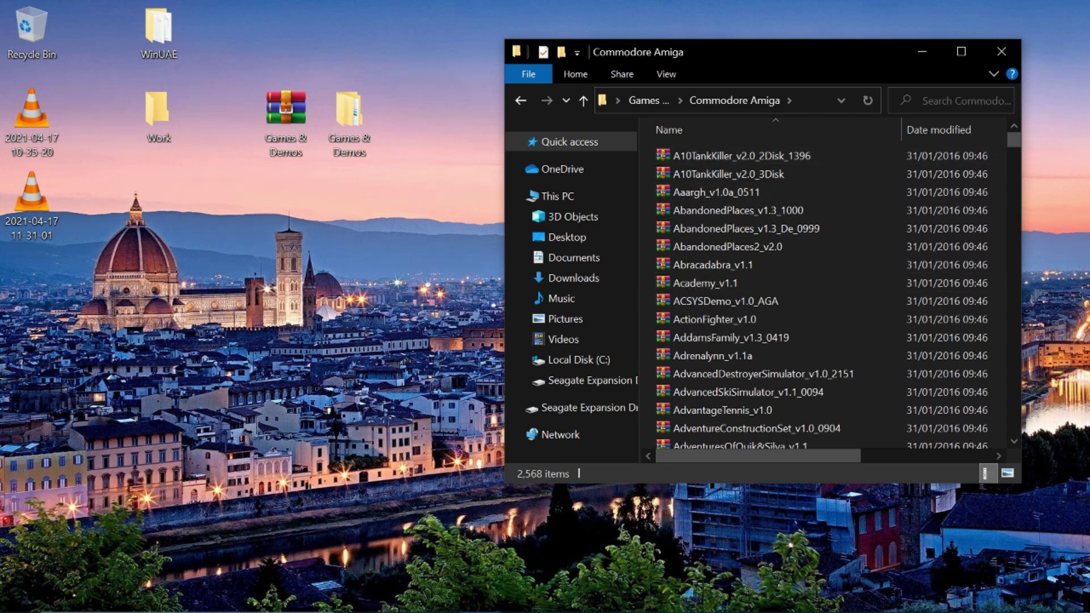
Search the game archives for "bc", look inside BCKid_v1.1_0435 and return to the Commodore Amiga folder.
{"action": "left_click", "coordinate": [938, 97]}
{"action": "type", "text": "bc"}
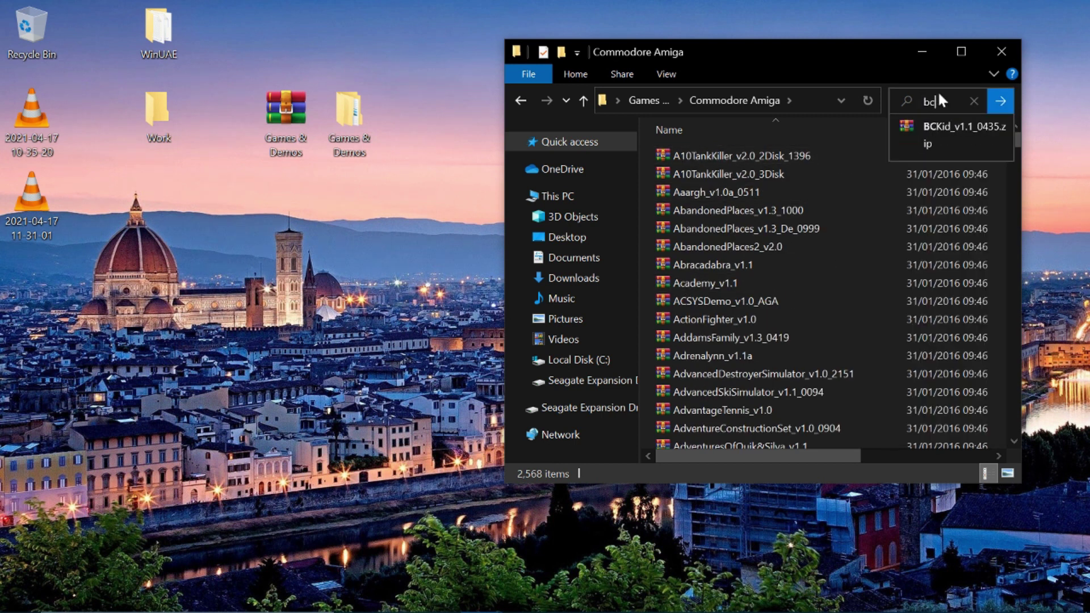
{"action": "left_click", "coordinate": [946, 132]}
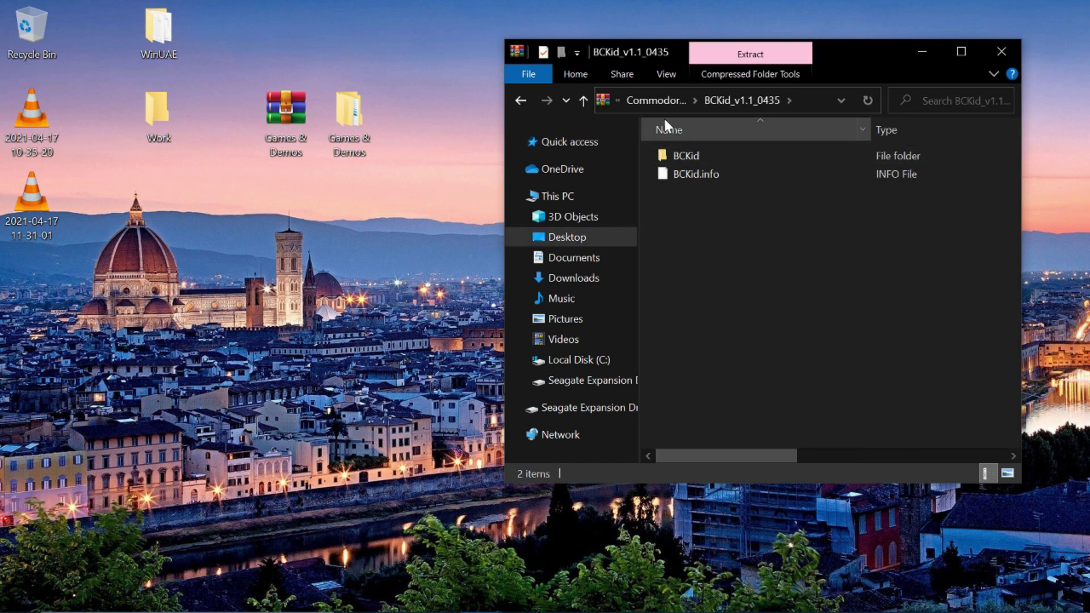
{"action": "left_click", "coordinate": [660, 100]}
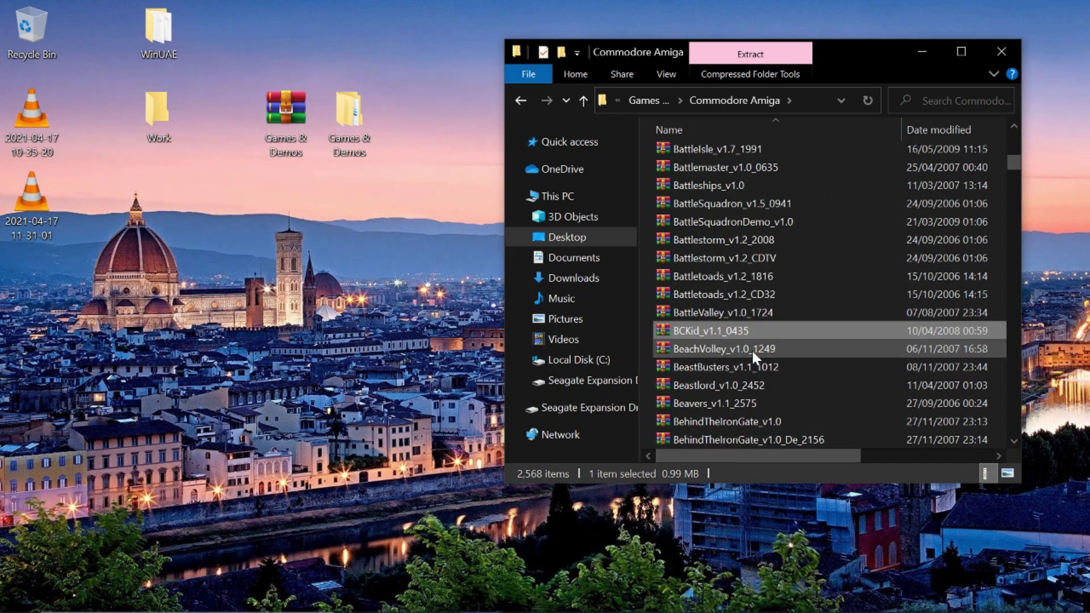
Copy the BCKid_v1.1_0435 archive from the Commodore Amiga folder into the desktop's Work folder and minimize the Commodore Amiga window.
{"action": "double_click", "coordinate": [159, 121]}
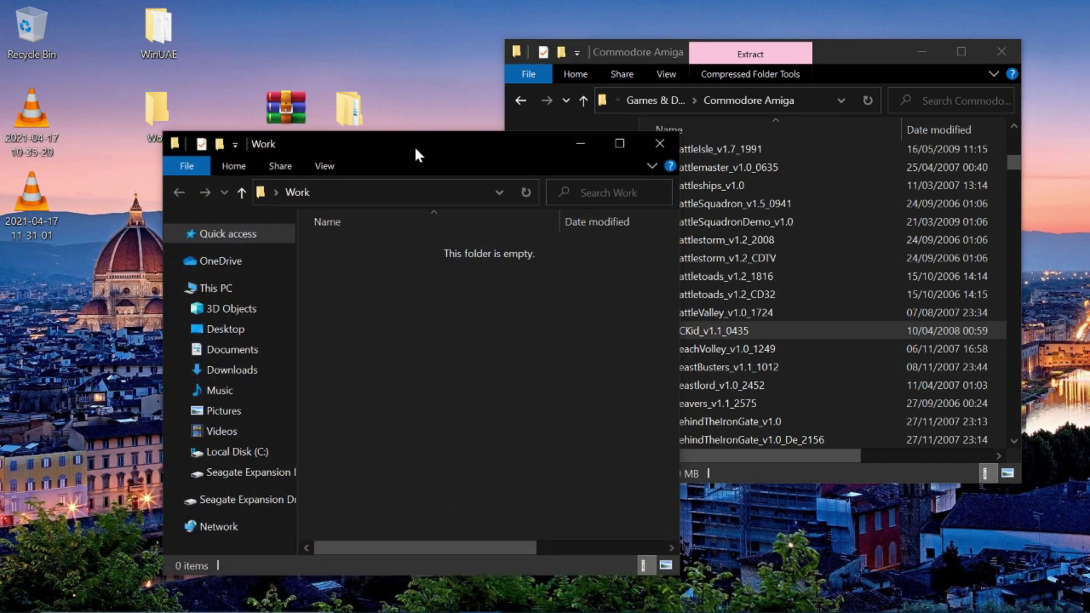
{"action": "left_click_drag", "start_coordinate": [414, 145], "coordinate": [234, 79]}
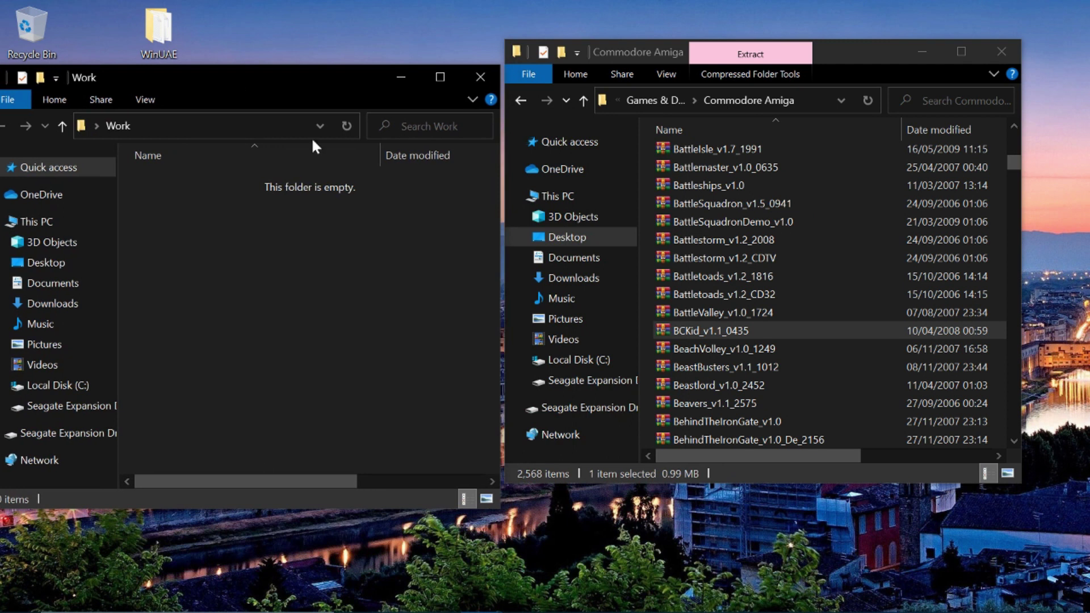
{"action": "right_click", "coordinate": [719, 330]}
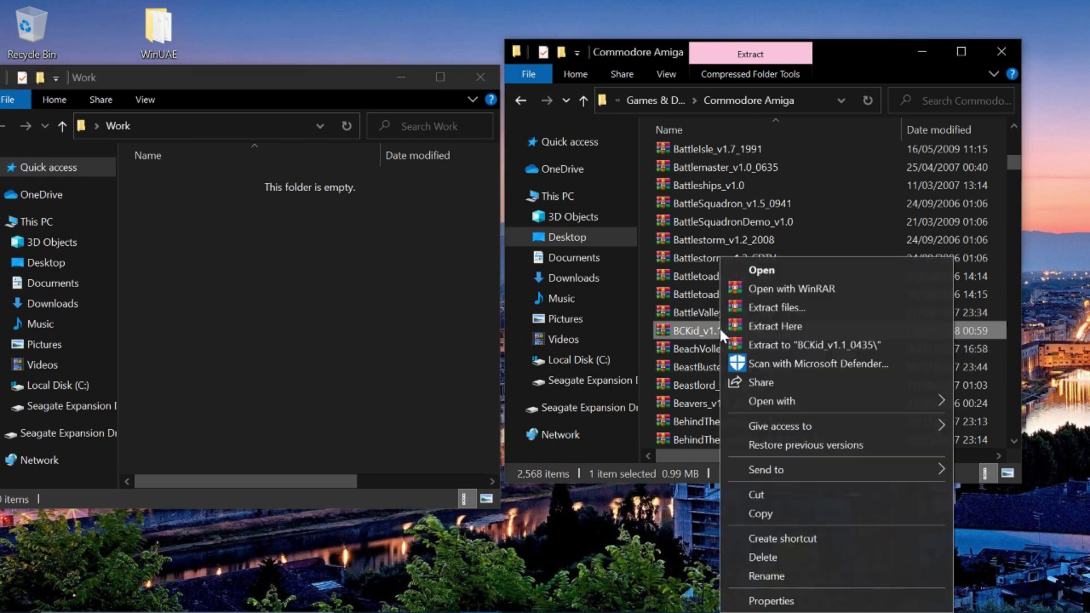
{"action": "left_click", "coordinate": [751, 512]}
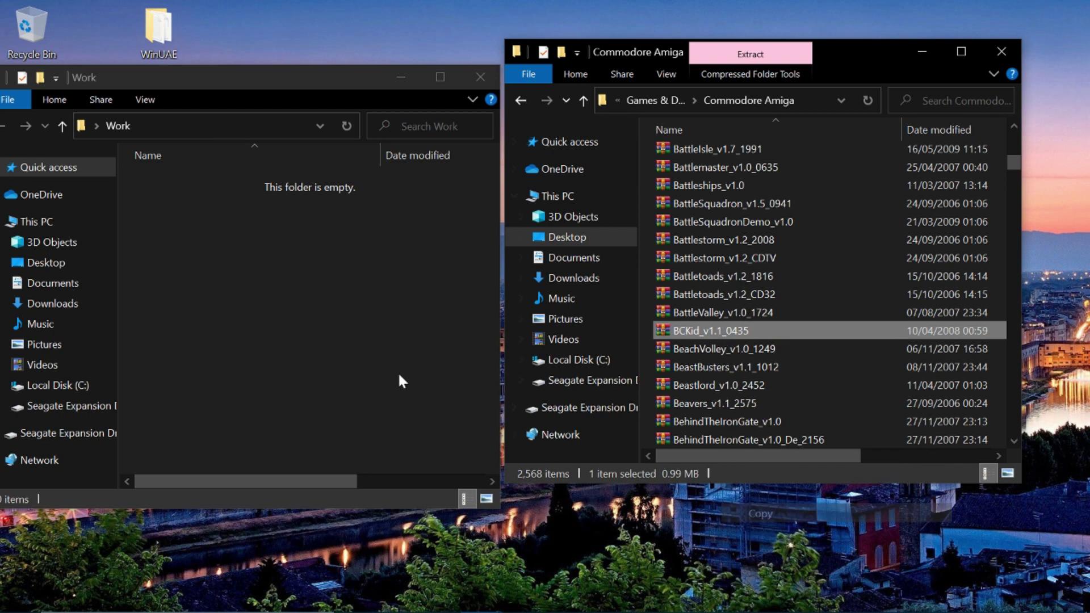
{"action": "right_click", "coordinate": [331, 304]}
{"action": "left_click", "coordinate": [383, 431]}
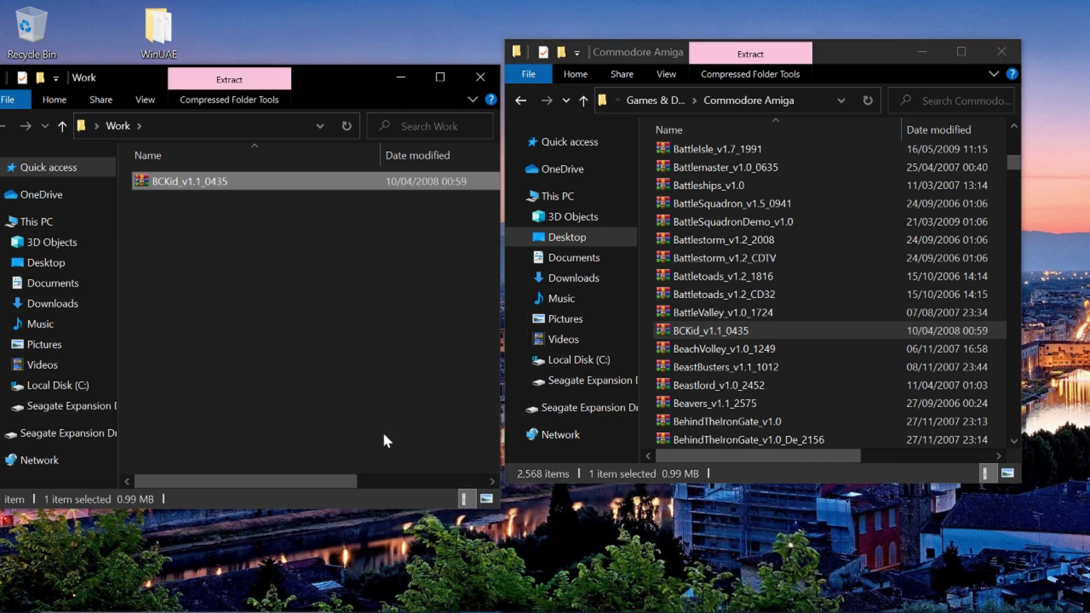
{"action": "left_click", "coordinate": [913, 46]}
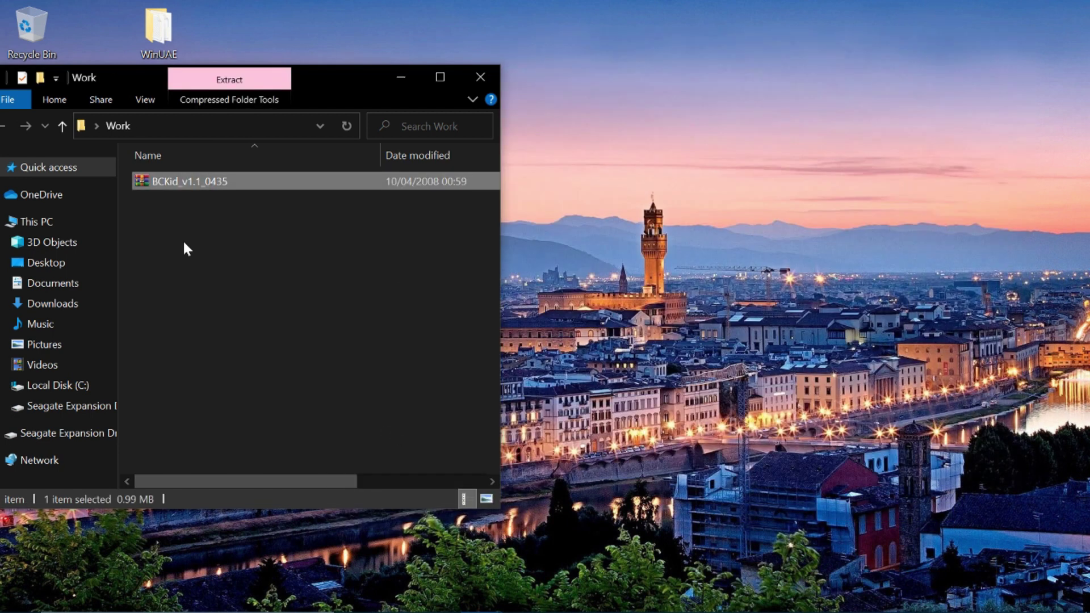
Extract BCKid_v1.1_0435 directly into the Work folder, delete the archive and close the folder window.
{"action": "right_click", "coordinate": [183, 185]}
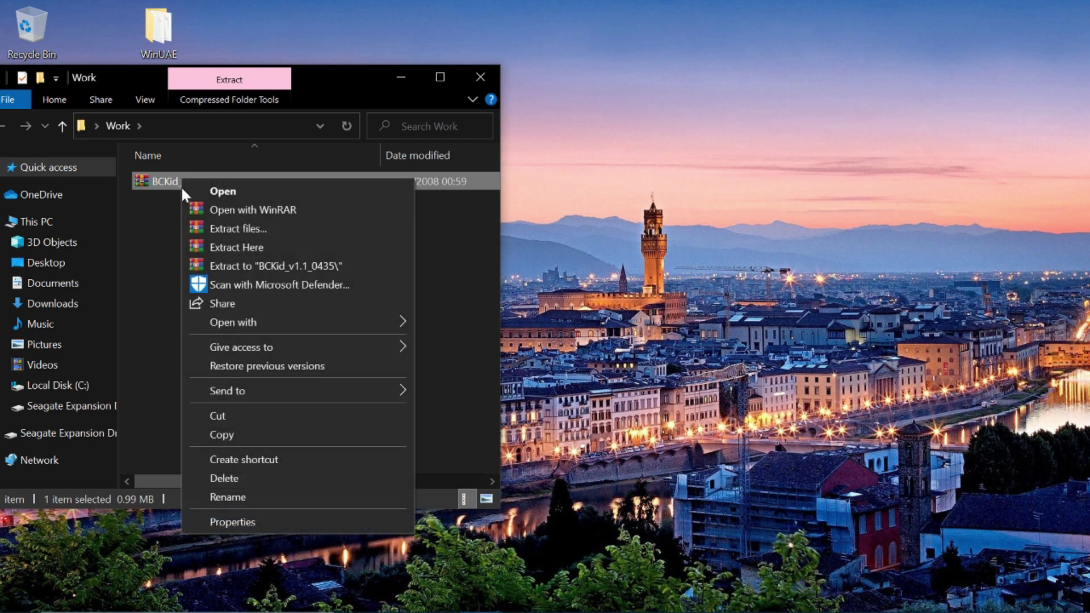
{"action": "left_click", "coordinate": [230, 247]}
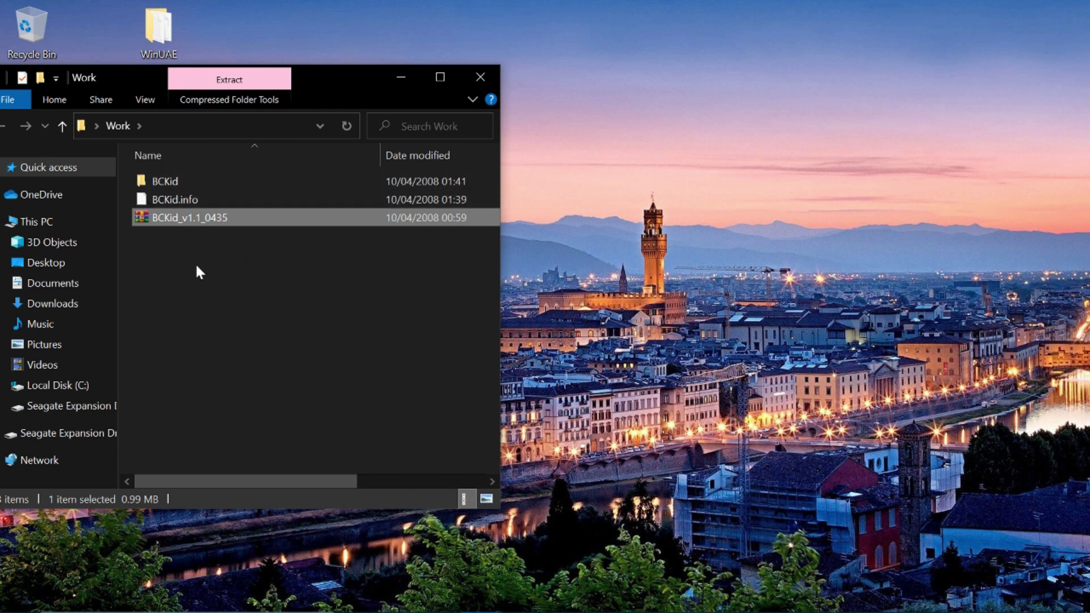
{"action": "key", "text": "Delete"}
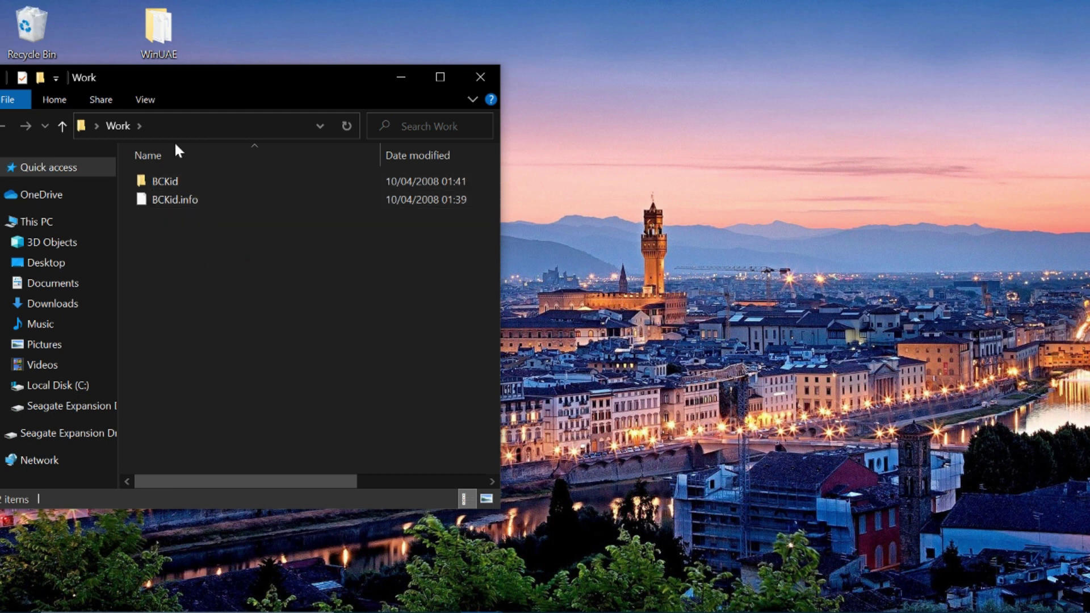
{"action": "left_click_drag", "start_coordinate": [178, 83], "coordinate": [512, 87]}
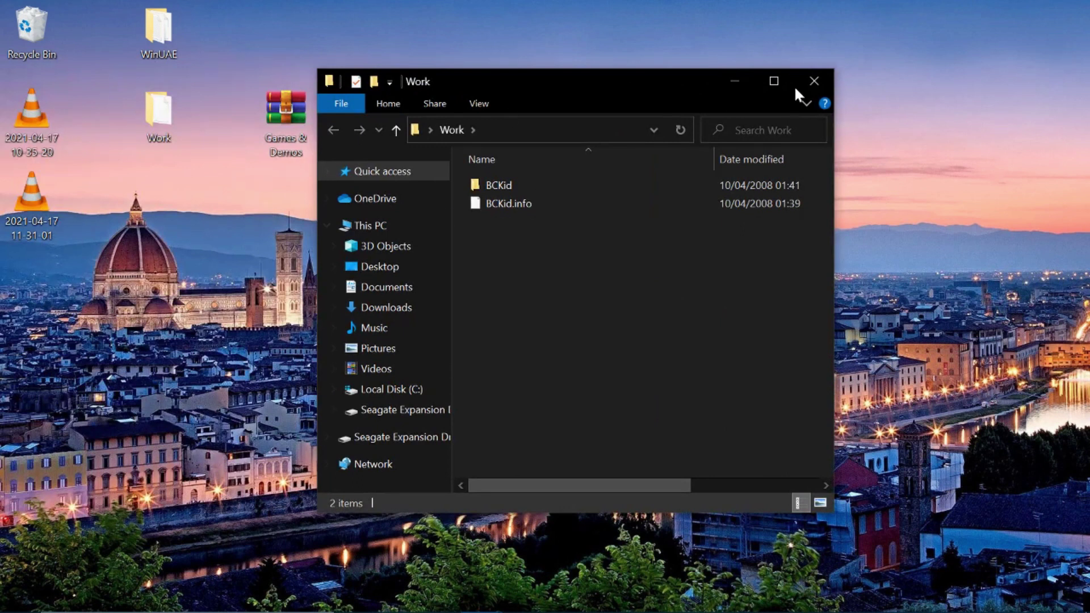
{"action": "left_click", "coordinate": [814, 85]}
Launch winuae from the desktop's WinUAE folder and load the A1200 configuration.
{"action": "double_click", "coordinate": [170, 46]}
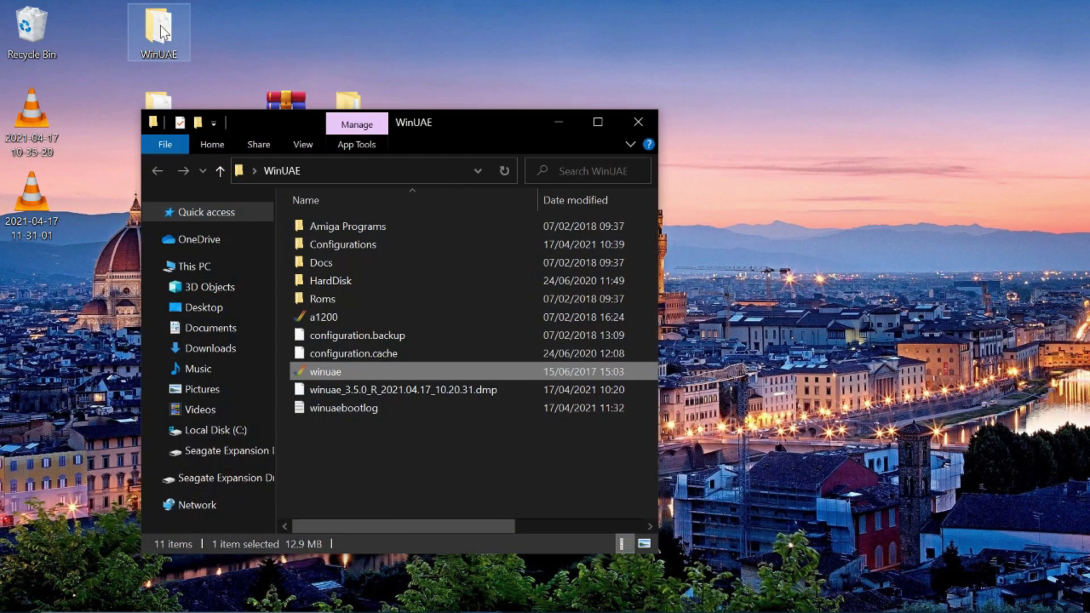
{"action": "double_click", "coordinate": [327, 371]}
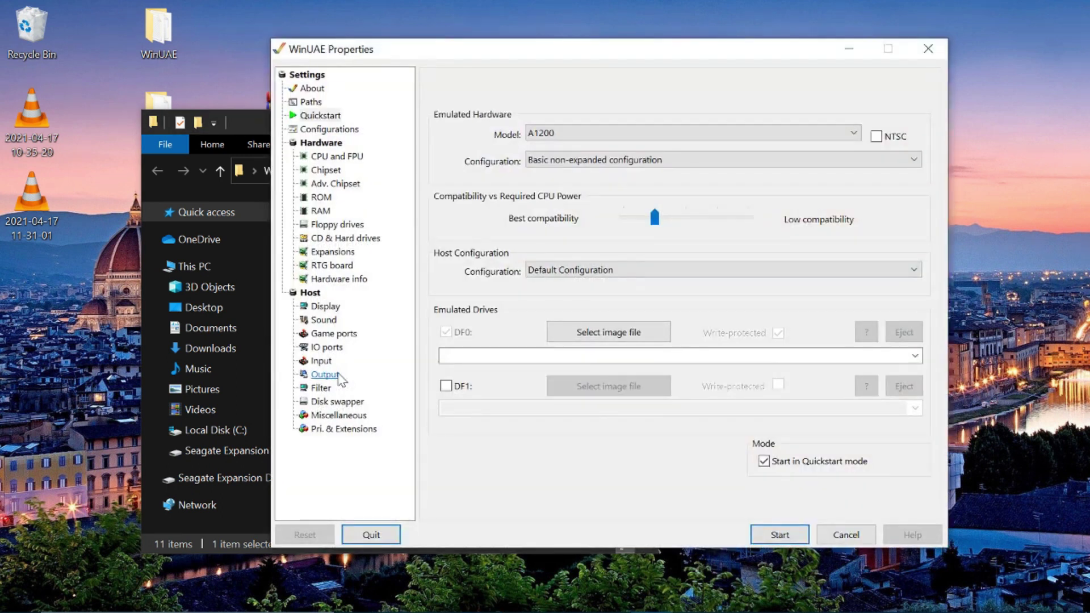
{"action": "left_click", "coordinate": [325, 129]}
{"action": "left_click", "coordinate": [484, 104]}
{"action": "left_click", "coordinate": [445, 506]}
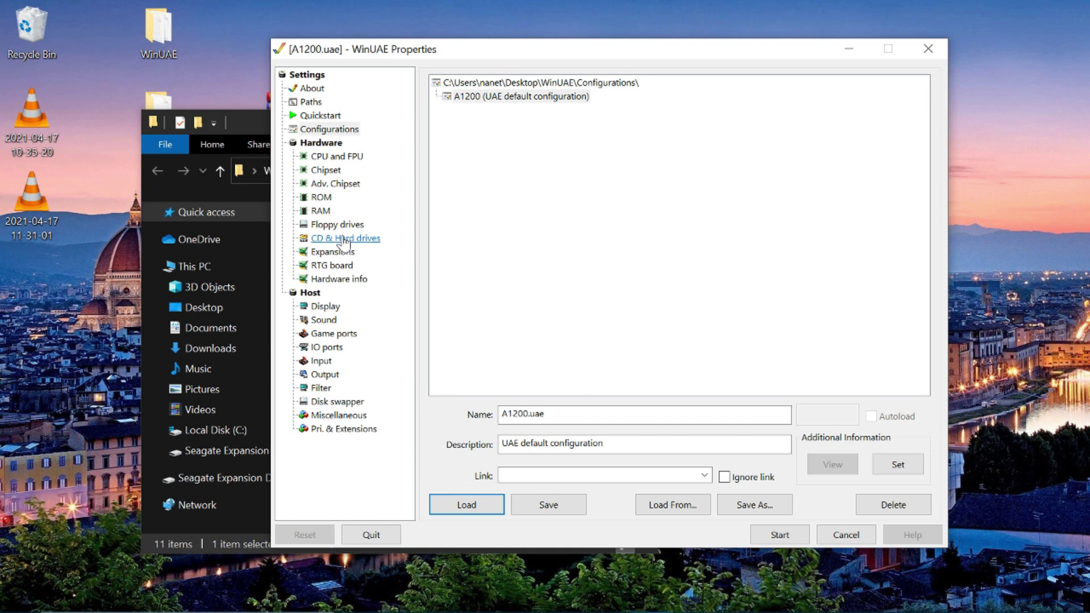
Remove the DH1 Work drive from the CD & Hard drives settings.
{"action": "left_click", "coordinate": [344, 239]}
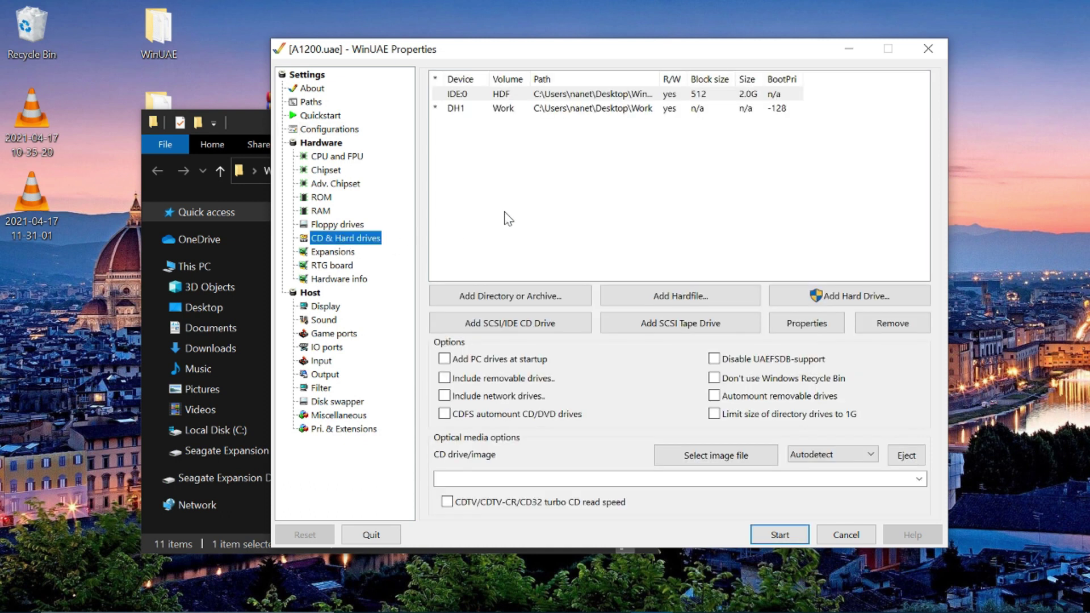
{"action": "left_click", "coordinate": [527, 113]}
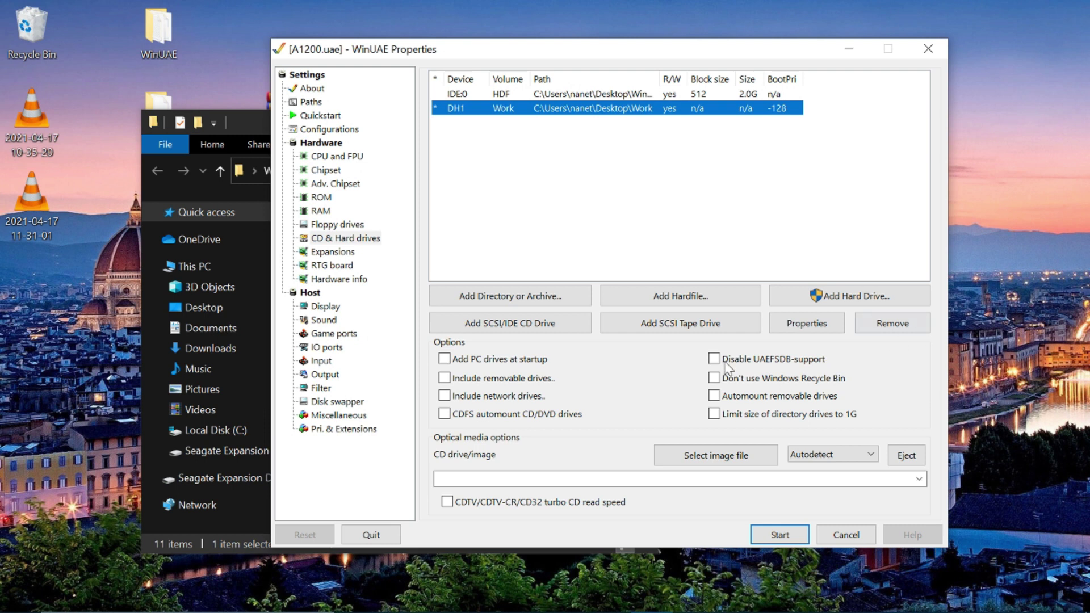
{"action": "left_click", "coordinate": [885, 321]}
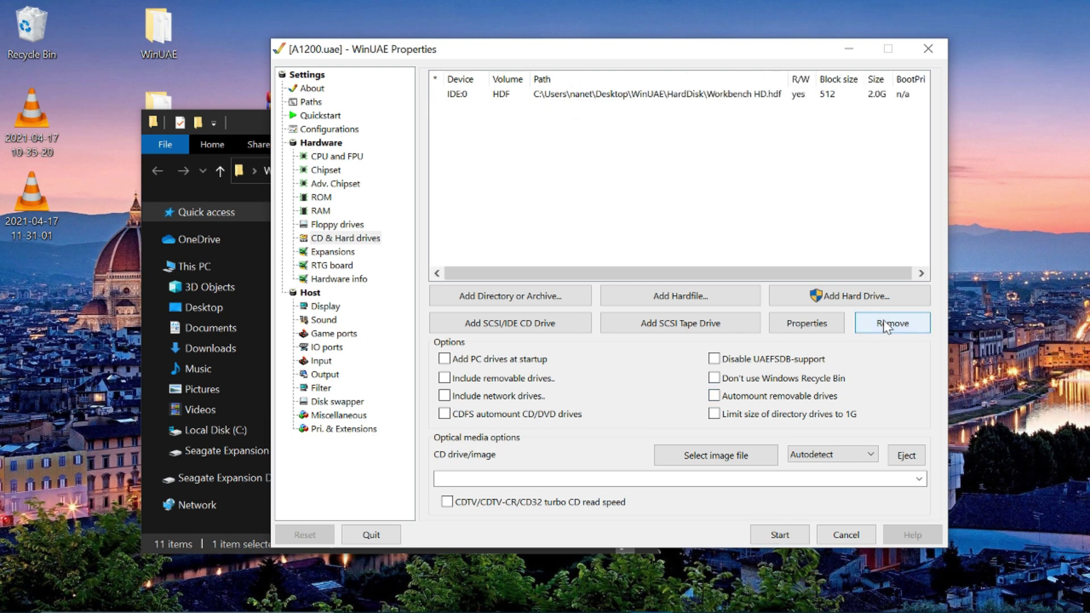
Start adding a directory drive with device name DH1 and volume label Work, and make it non-bootable.
{"action": "left_click", "coordinate": [562, 295]}
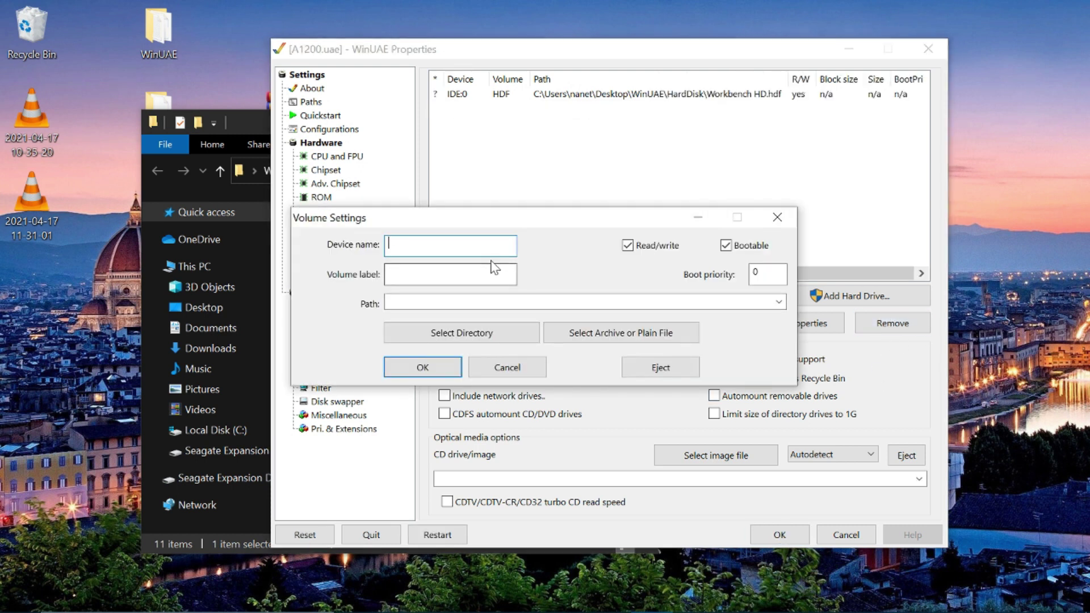
{"action": "type", "text": "Dh1"}
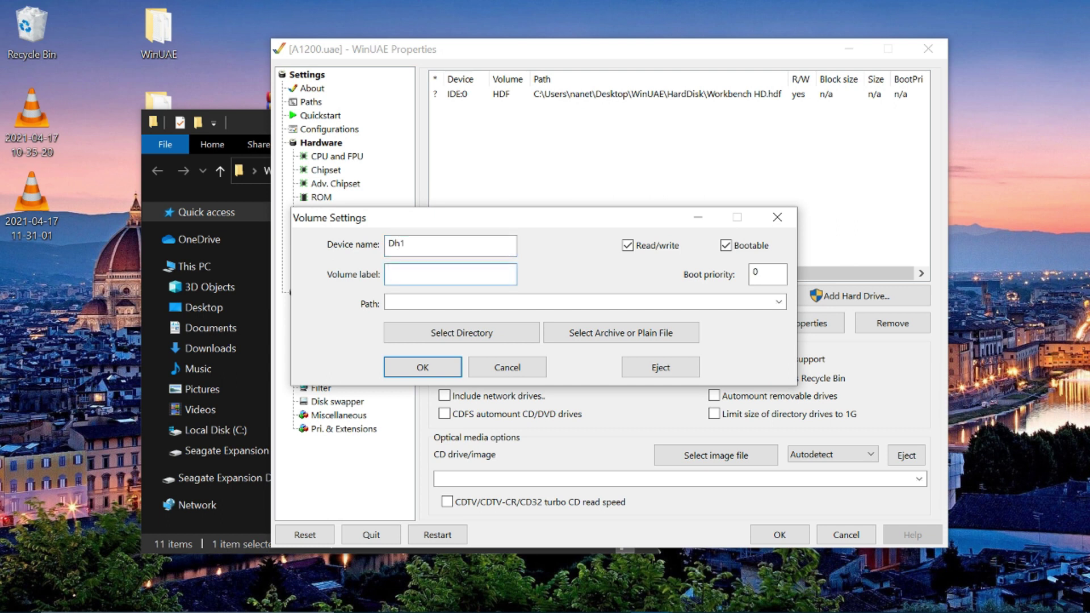
{"action": "double_click", "coordinate": [445, 243]}
{"action": "type", "text": "D"}
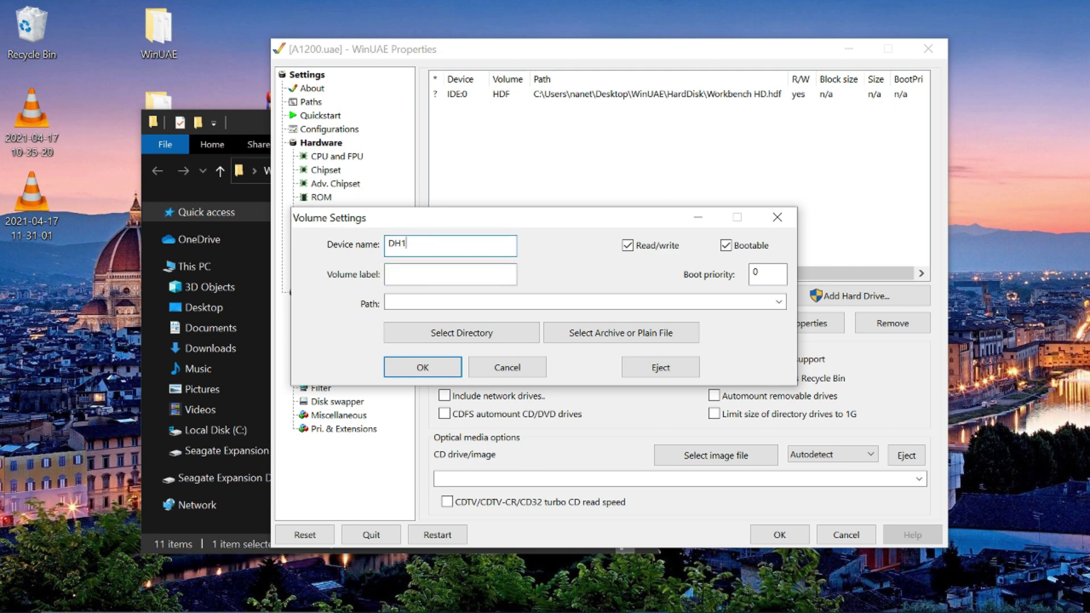
{"action": "key", "text": "Tab"}
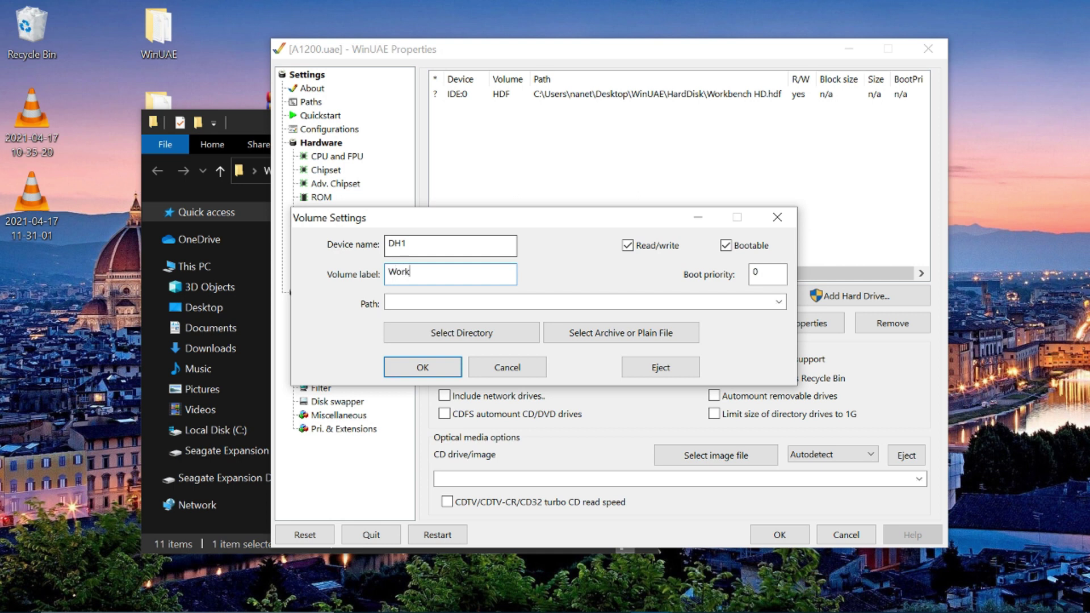
{"action": "left_click", "coordinate": [725, 245]}
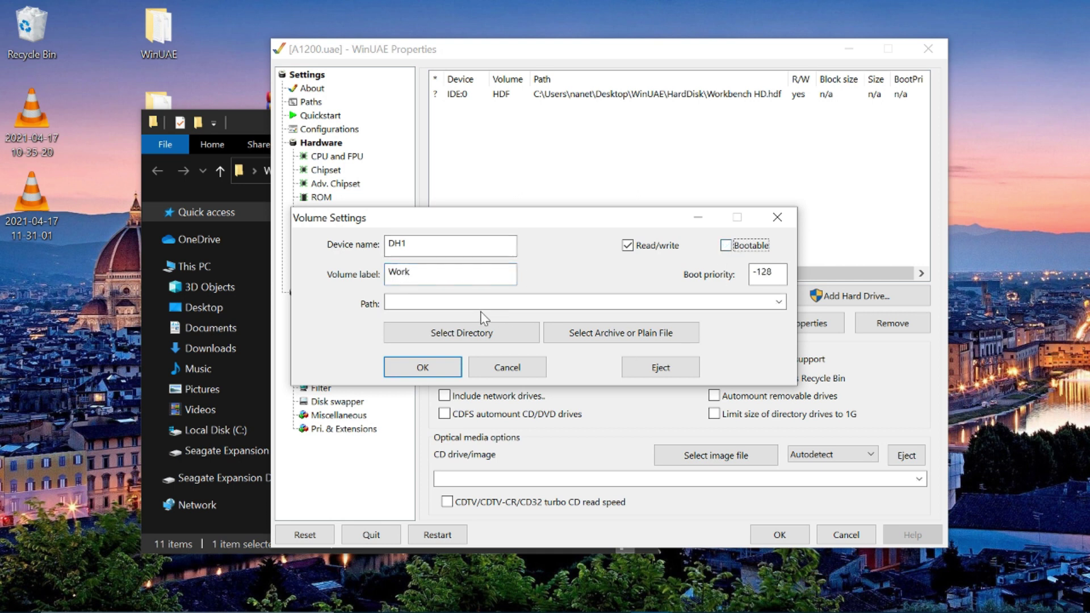
Set the new drive's path to the desktop's Work folder and confirm the volume settings.
{"action": "left_click", "coordinate": [427, 335]}
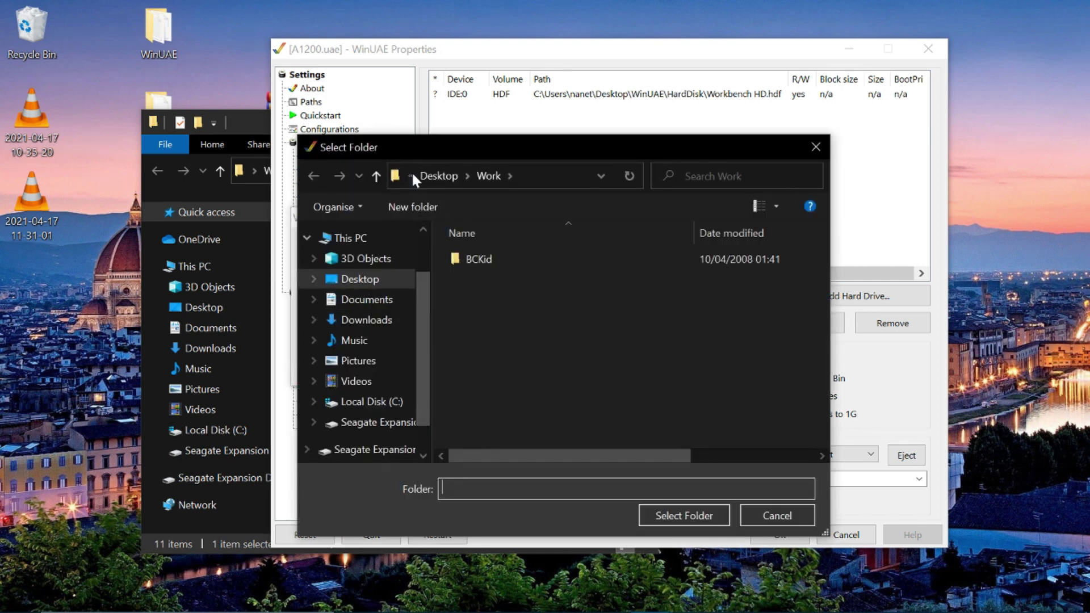
{"action": "left_click", "coordinate": [421, 181]}
{"action": "left_click", "coordinate": [474, 295]}
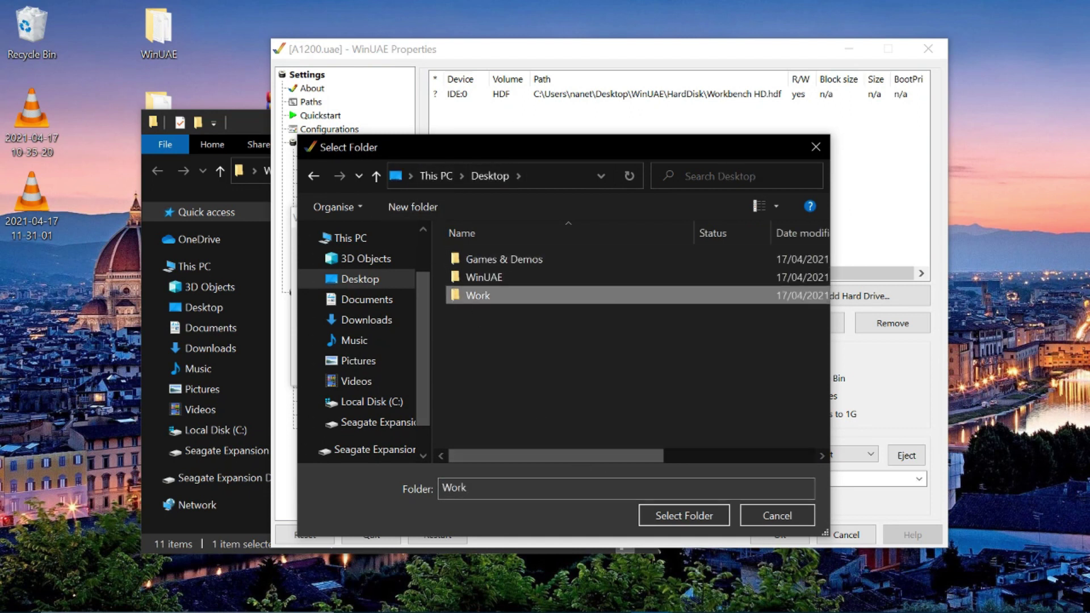
{"action": "left_click", "coordinate": [655, 522]}
{"action": "left_click", "coordinate": [432, 366]}
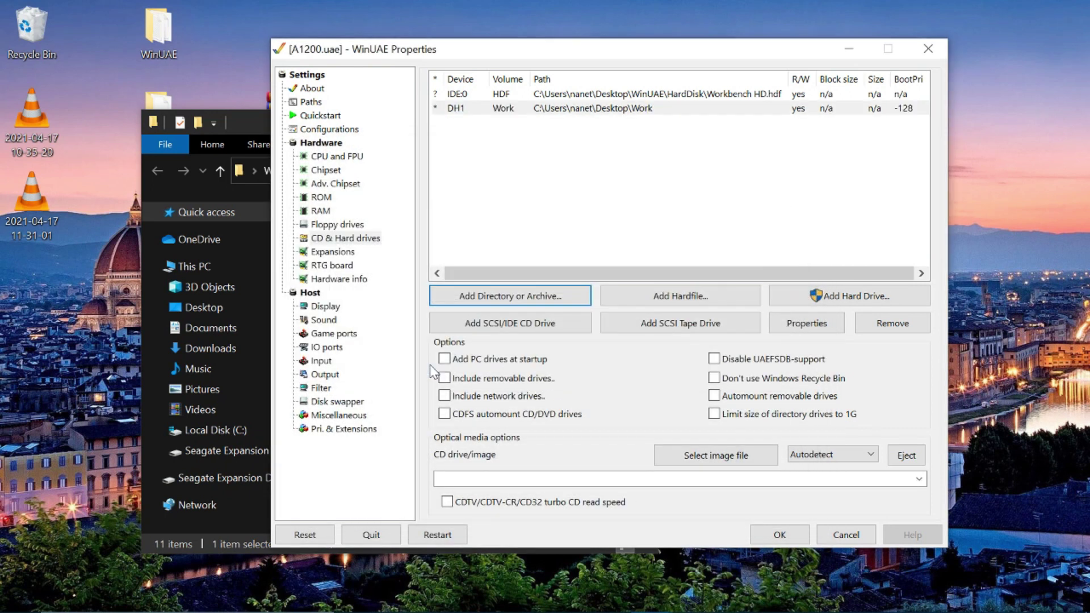
Save the changed drive setup to the A1200 configuration.
{"action": "left_click", "coordinate": [328, 129]}
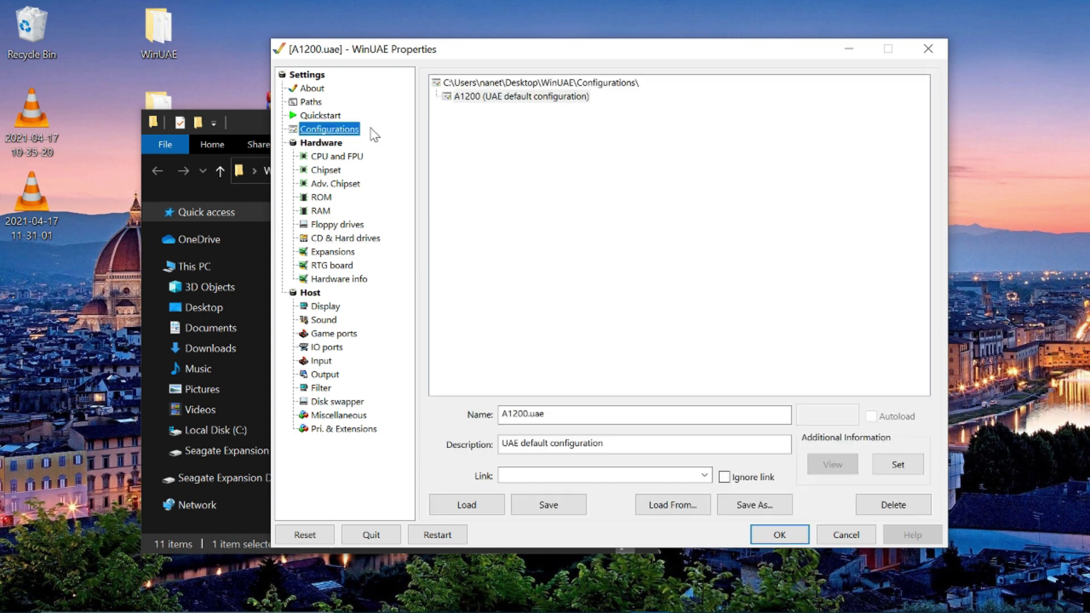
{"action": "left_click", "coordinate": [491, 98]}
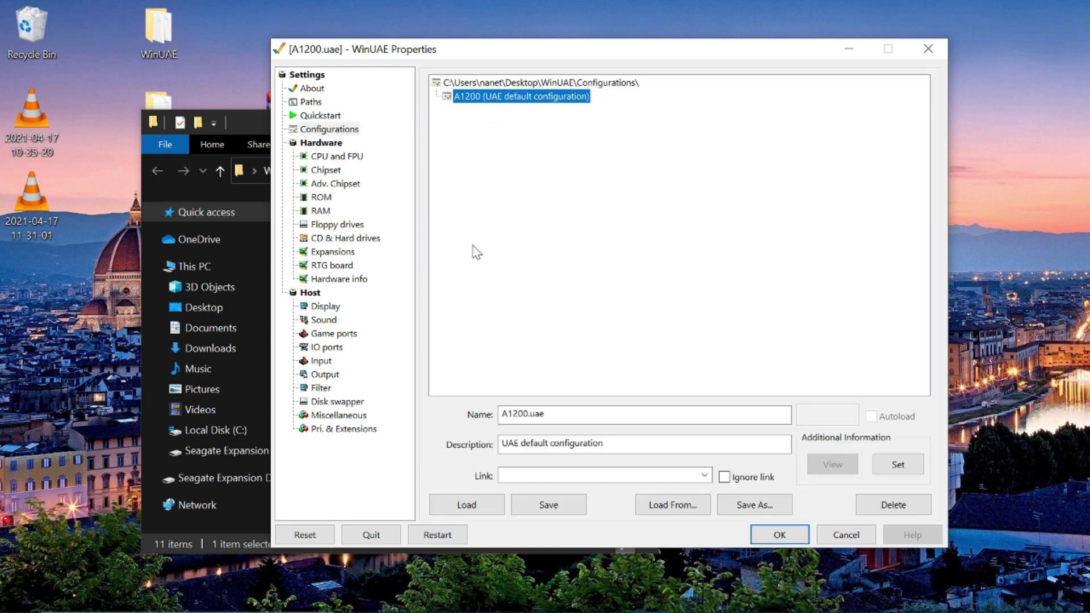
{"action": "left_click", "coordinate": [549, 506]}
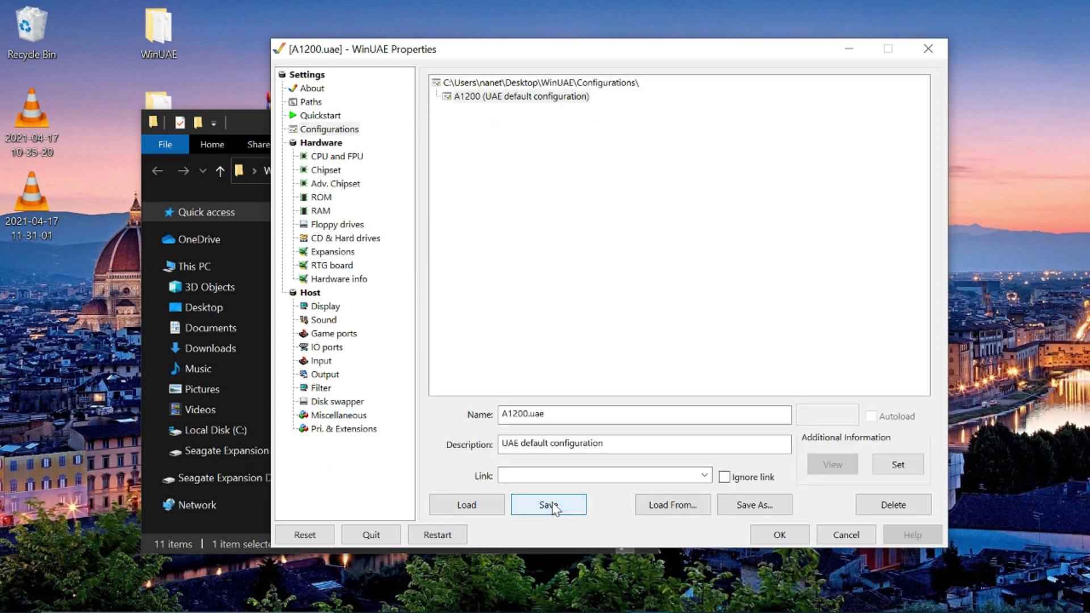
Review the CPU, chipset, configuration and path settings, and check the list of CD and hard drives.
{"action": "left_click", "coordinate": [330, 156]}
{"action": "left_click", "coordinate": [335, 171]}
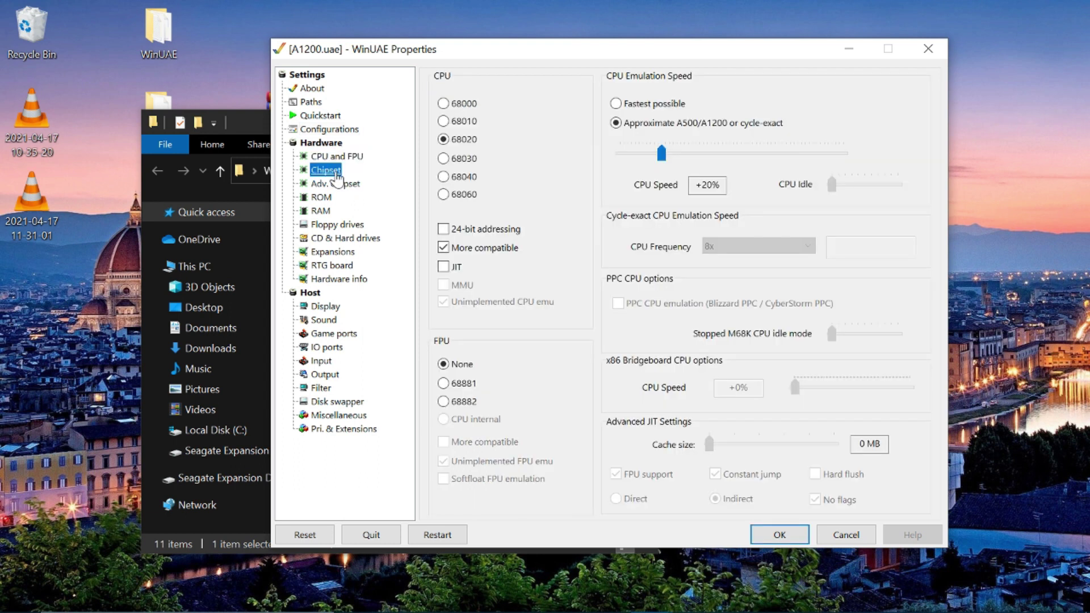
{"action": "left_click", "coordinate": [339, 182]}
{"action": "left_click", "coordinate": [321, 129]}
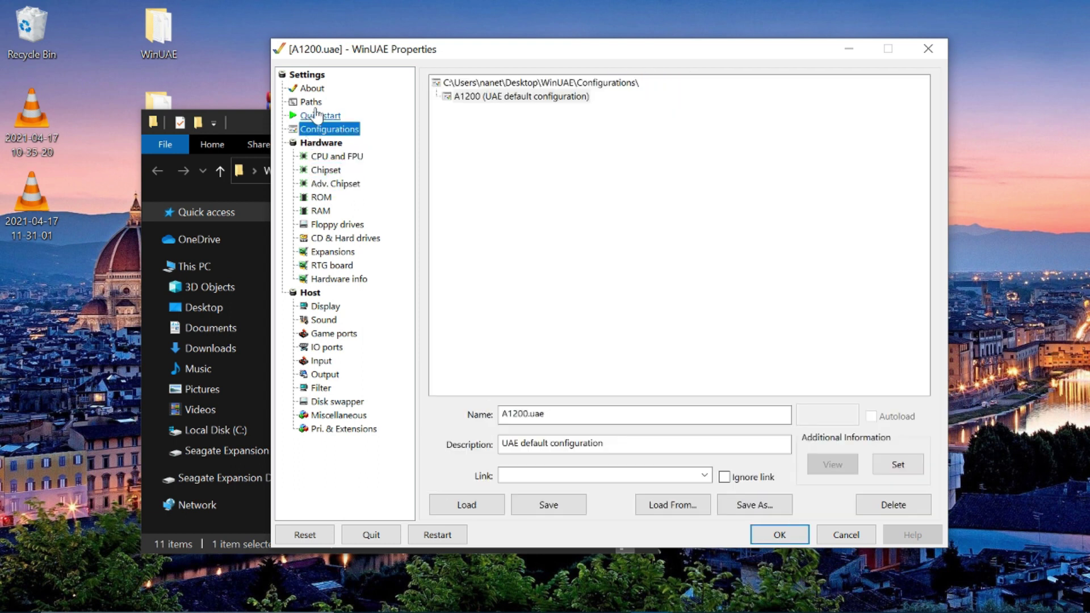
{"action": "left_click", "coordinate": [311, 103]}
{"action": "left_click", "coordinate": [328, 157]}
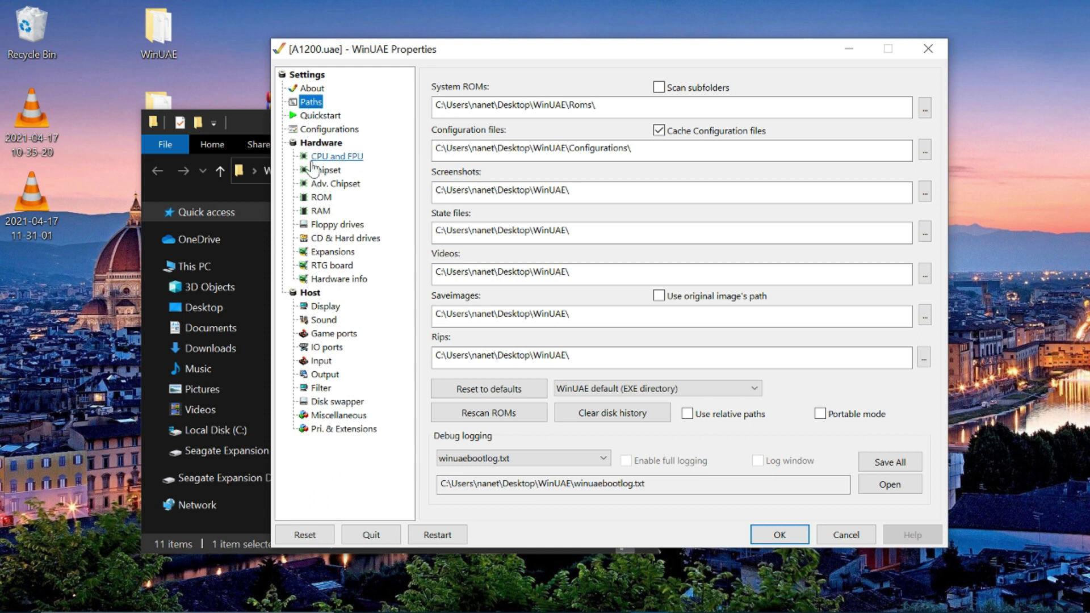
{"action": "left_click", "coordinate": [315, 239]}
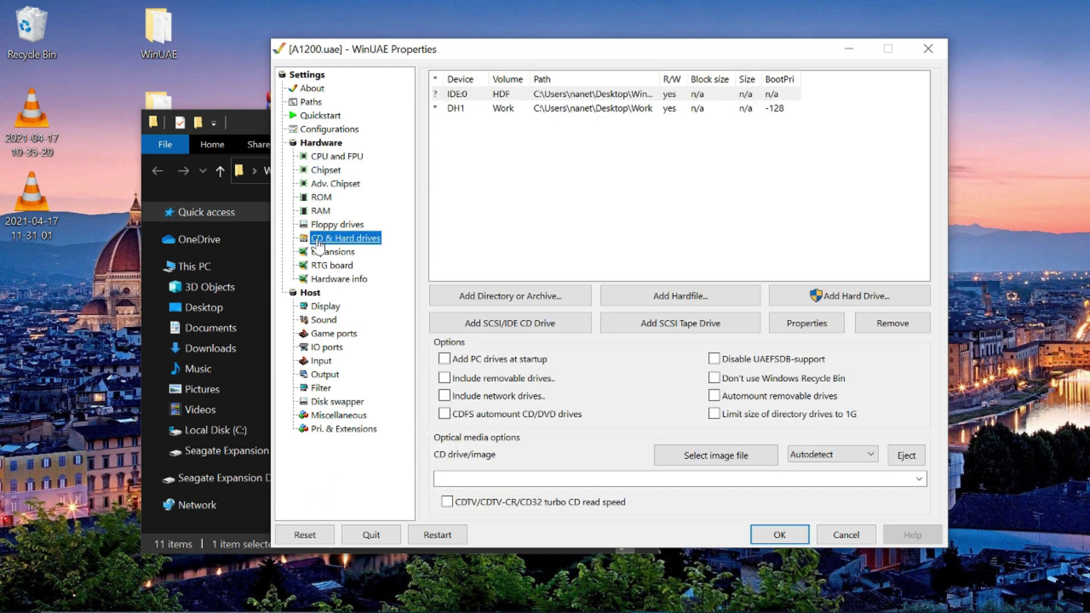
Start the A1200 emulation, open the Work drive on Workbench to check its contents, and close its window.
{"action": "left_click", "coordinate": [754, 535]}
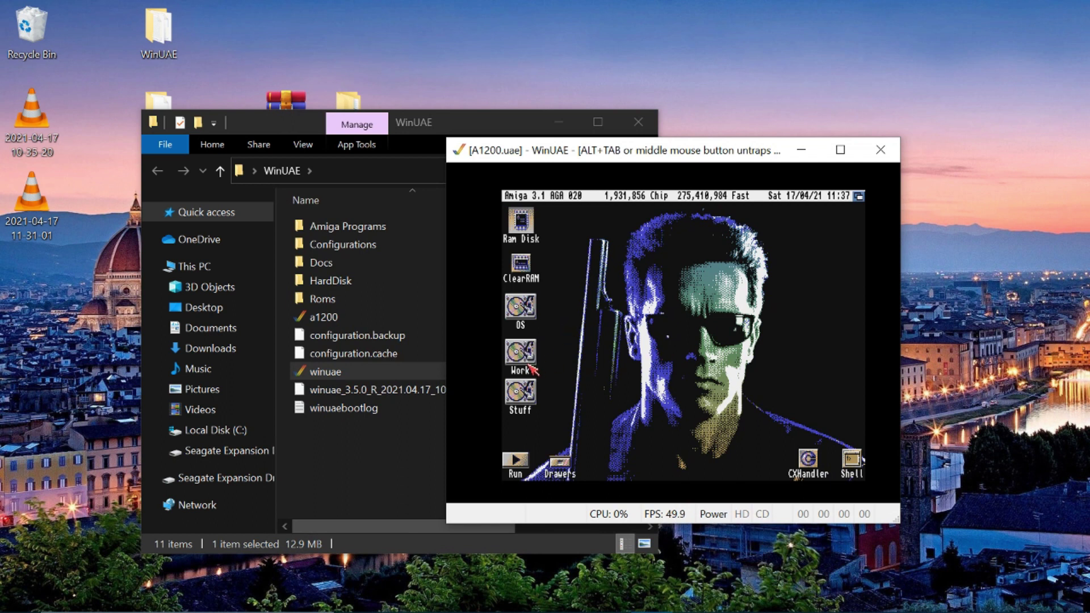
{"action": "double_click", "coordinate": [530, 367]}
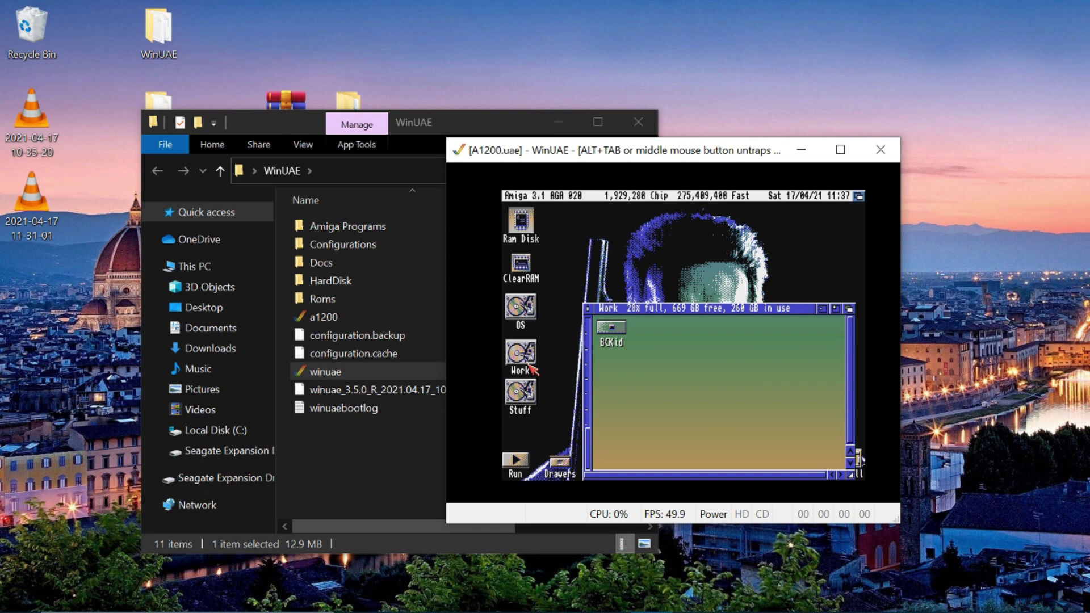
{"action": "left_click", "coordinate": [593, 310]}
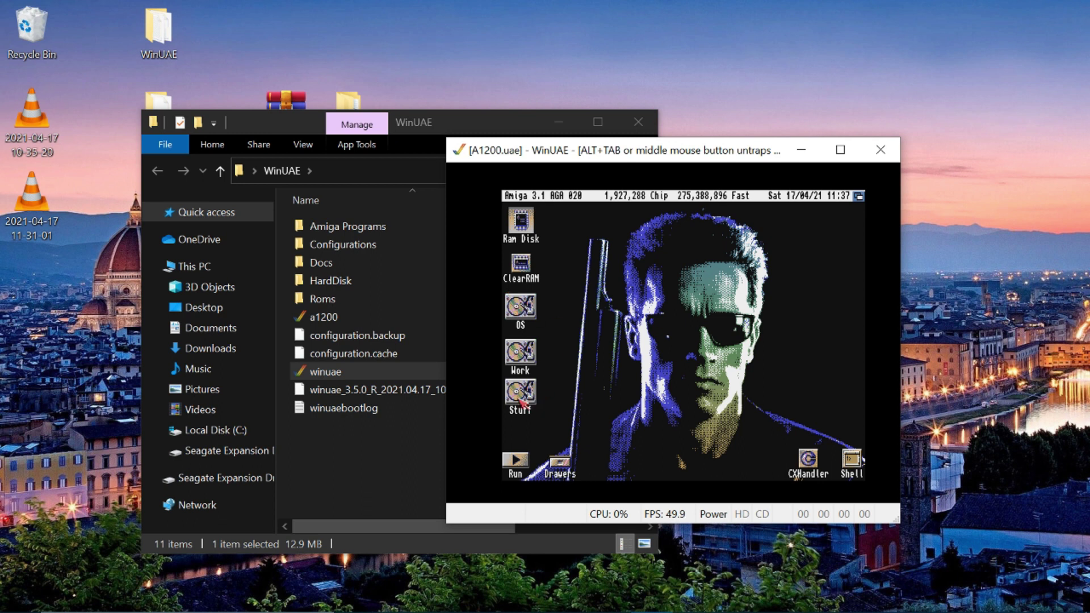
Launch the Directory Opus (DOPUS) file manager from the Amiga Workbench.
{"action": "left_click", "coordinate": [518, 466]}
{"action": "double_click", "coordinate": [520, 463]}
{"action": "left_click", "coordinate": [518, 462]}
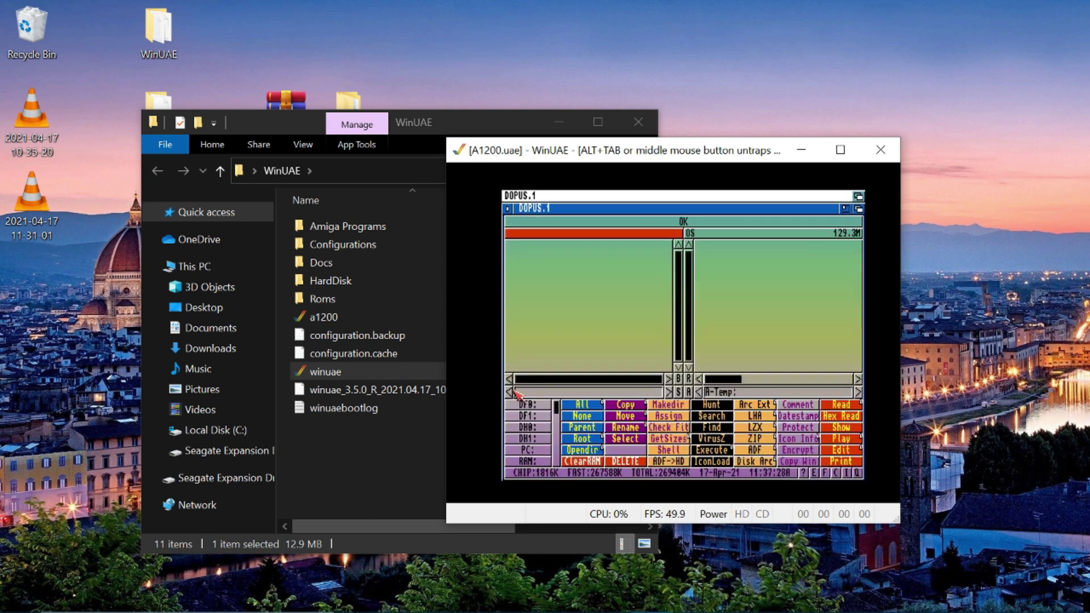
Display the GAMES folder of DH1 in one Directory Opus pane and the Work volume in the other.
{"action": "left_click", "coordinate": [529, 440]}
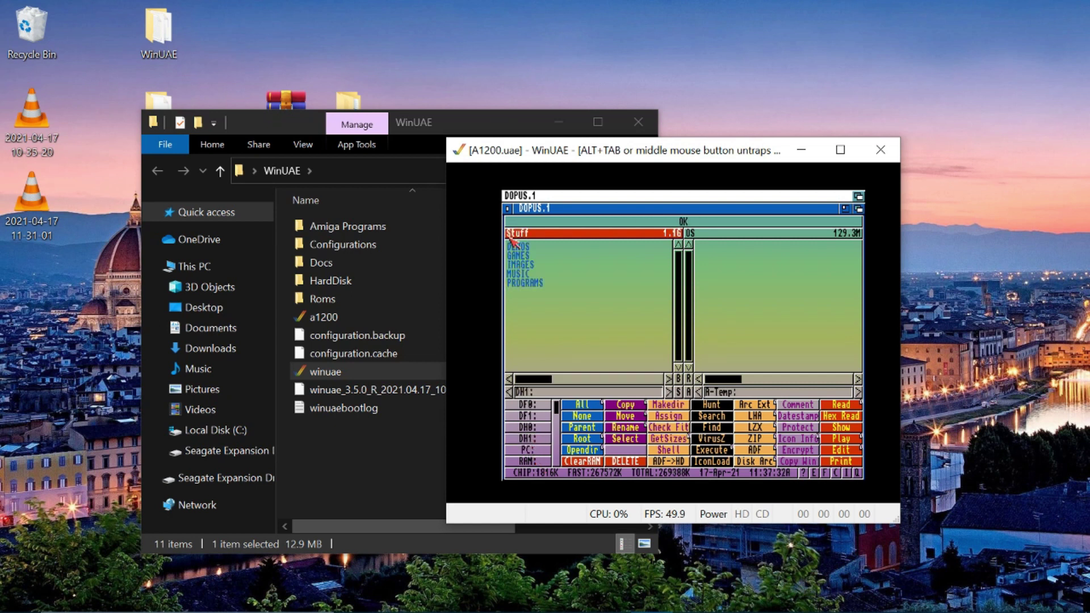
{"action": "left_click", "coordinate": [514, 256]}
{"action": "left_click", "coordinate": [514, 256]}
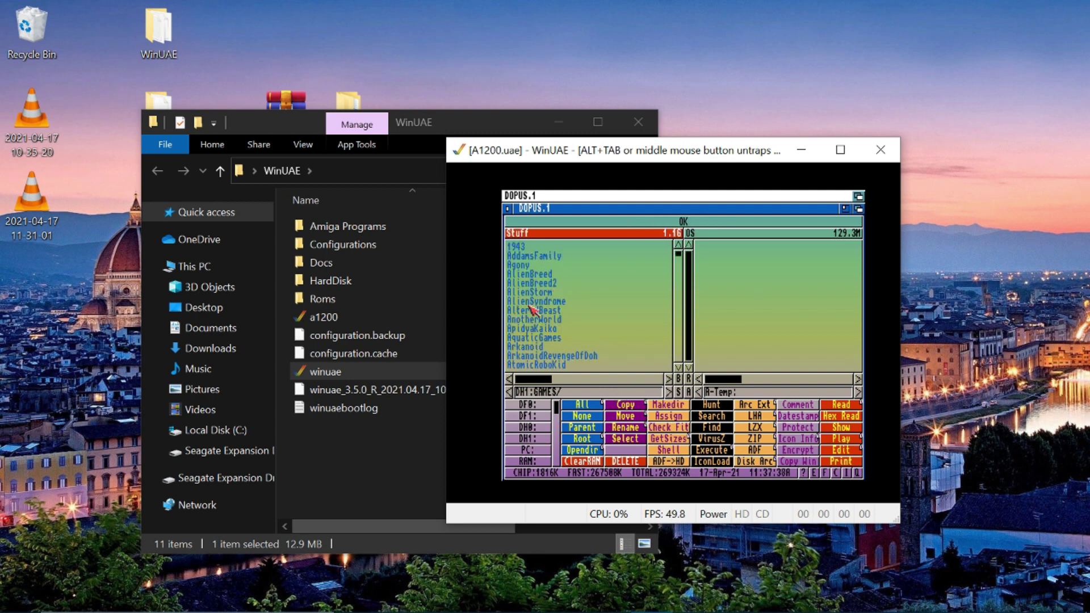
{"action": "left_click", "coordinate": [779, 235]}
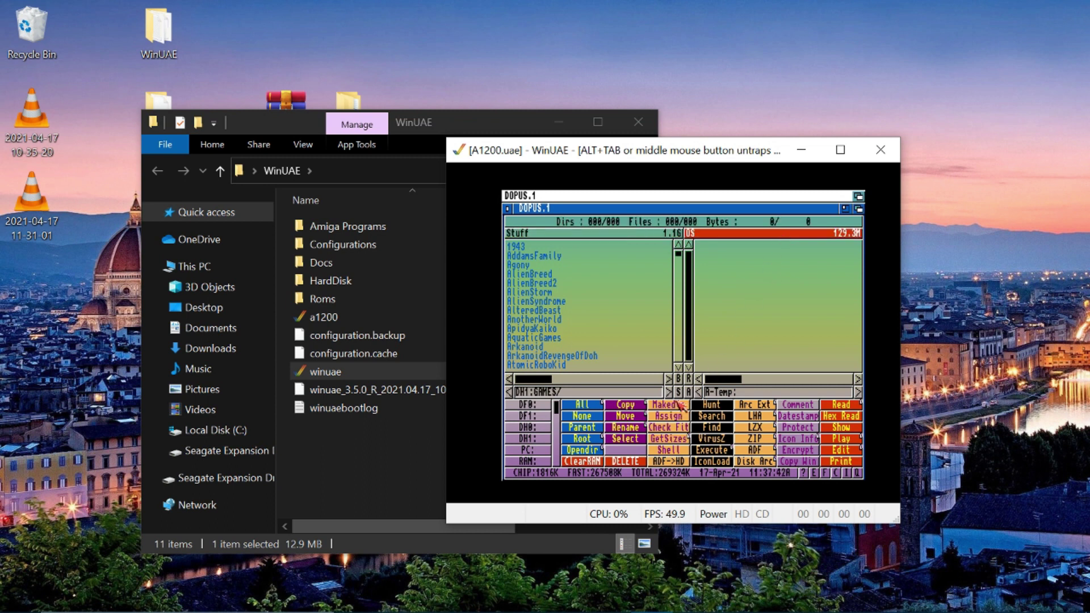
{"action": "left_click", "coordinate": [682, 397]}
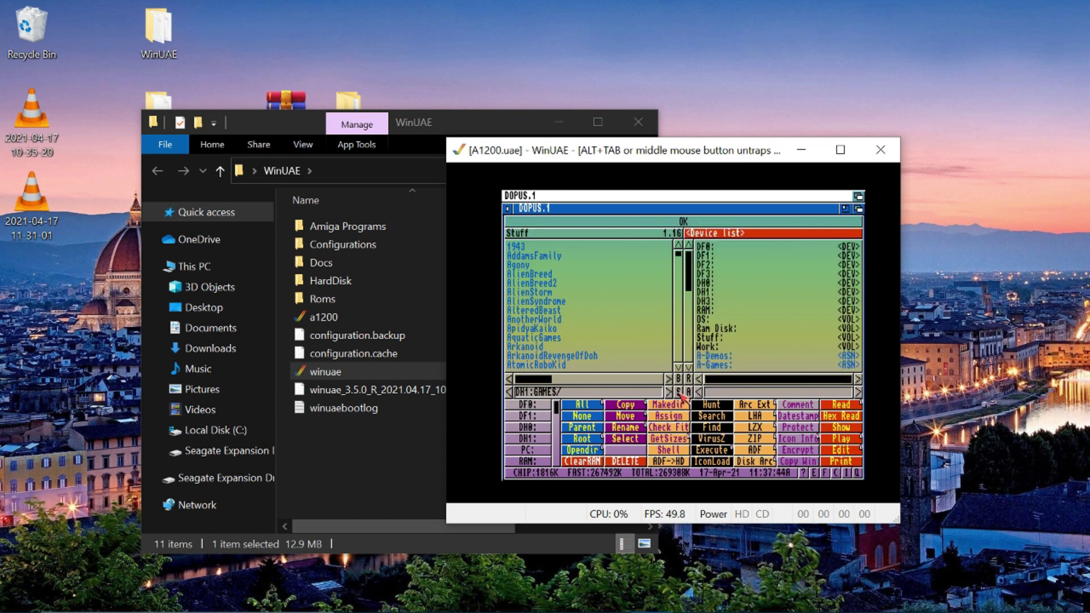
{"action": "left_click", "coordinate": [725, 348]}
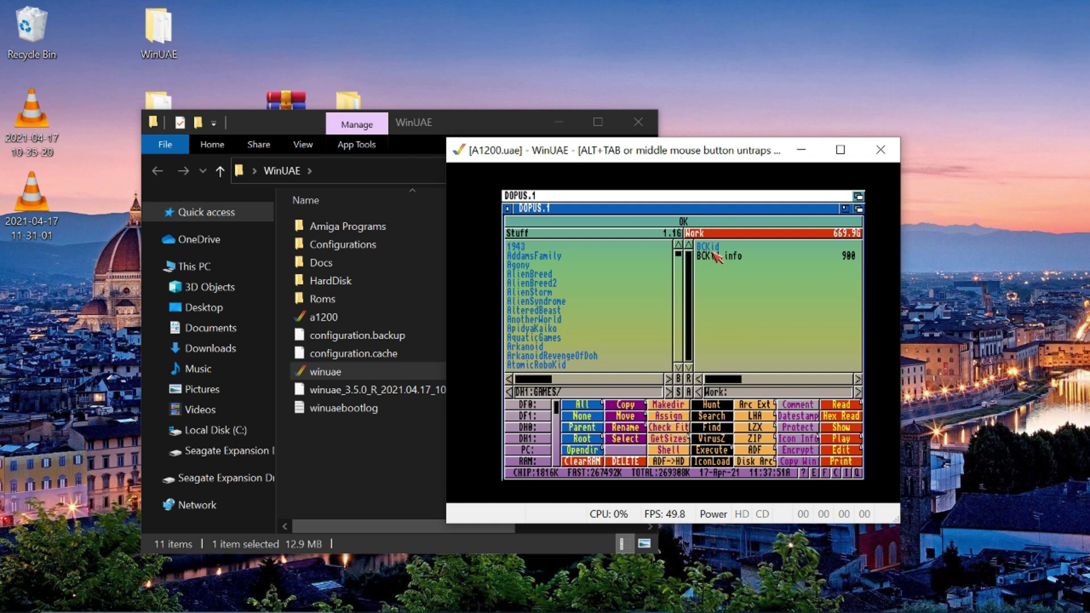
Move the BCKid folder and BCKid.info from Work to DH1:GAMES, and quit Directory Opus.
{"action": "left_click_drag", "start_coordinate": [711, 248], "coordinate": [713, 256]}
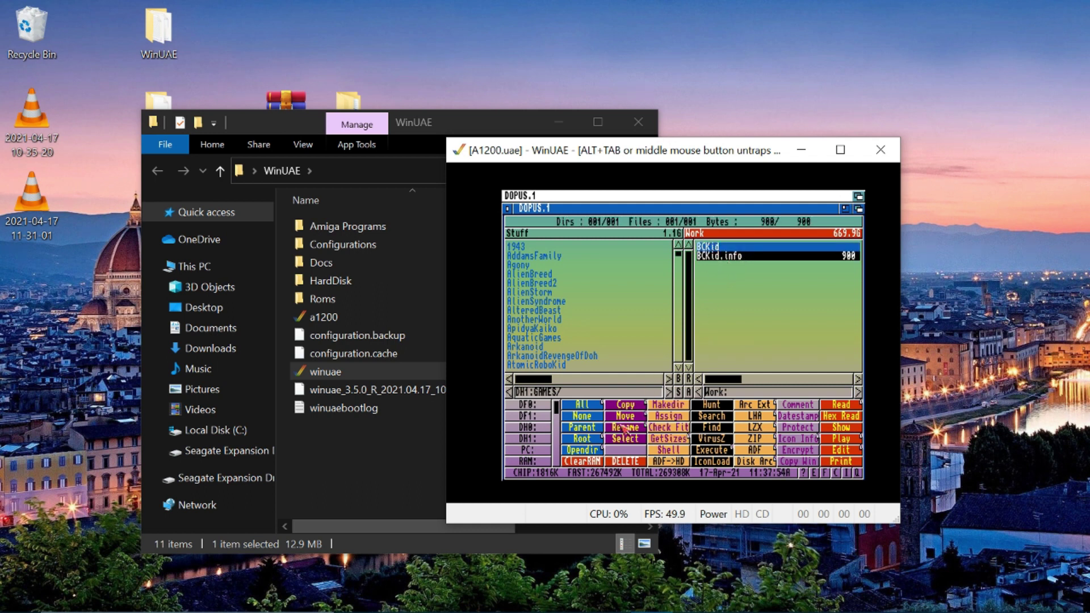
{"action": "left_click", "coordinate": [624, 416]}
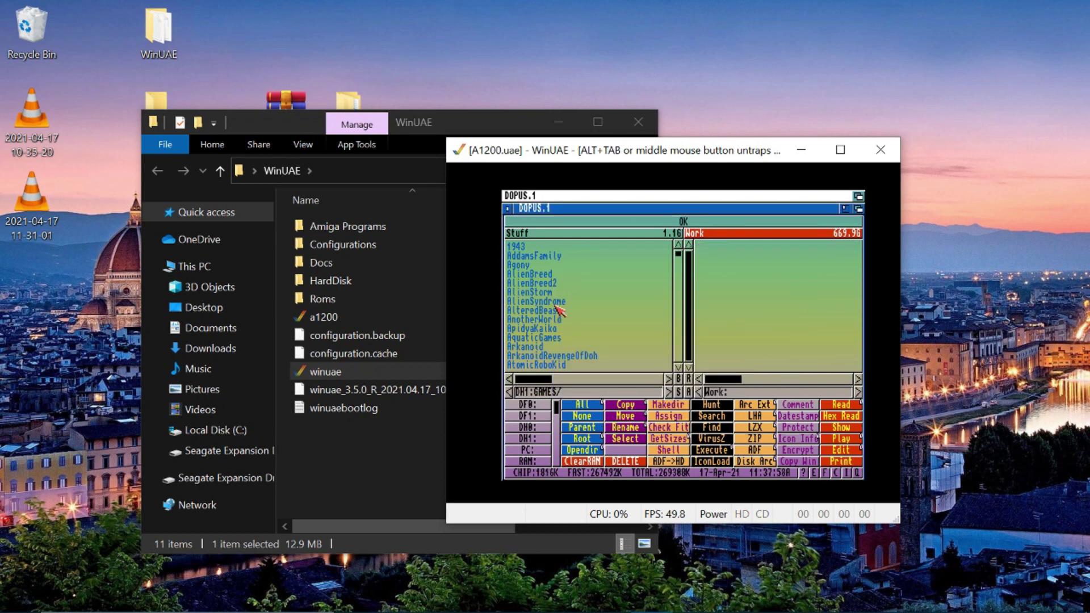
{"action": "left_click", "coordinate": [508, 211]}
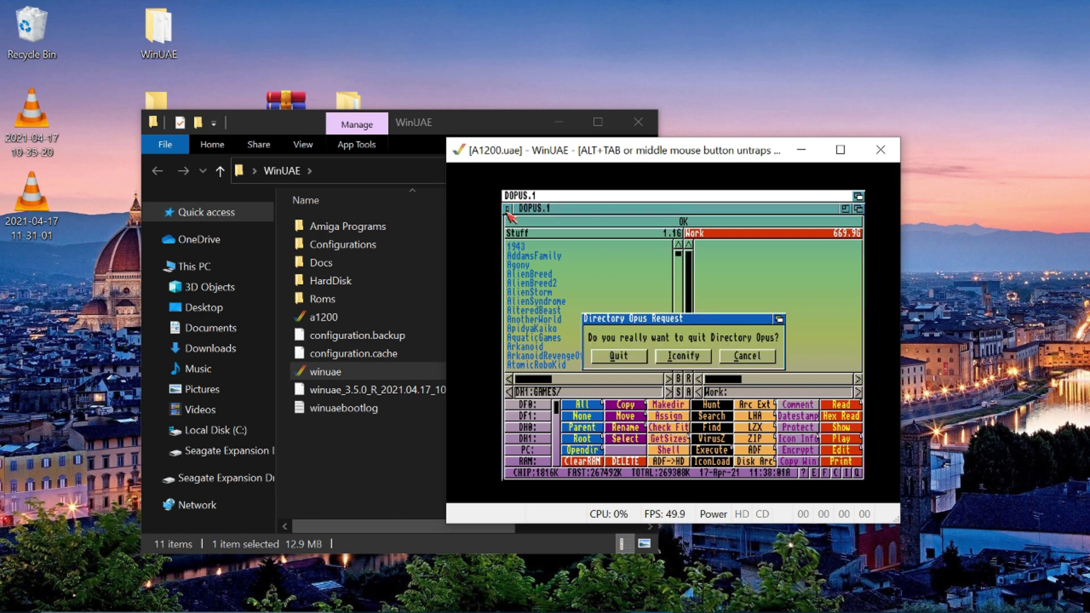
{"action": "left_click", "coordinate": [607, 365]}
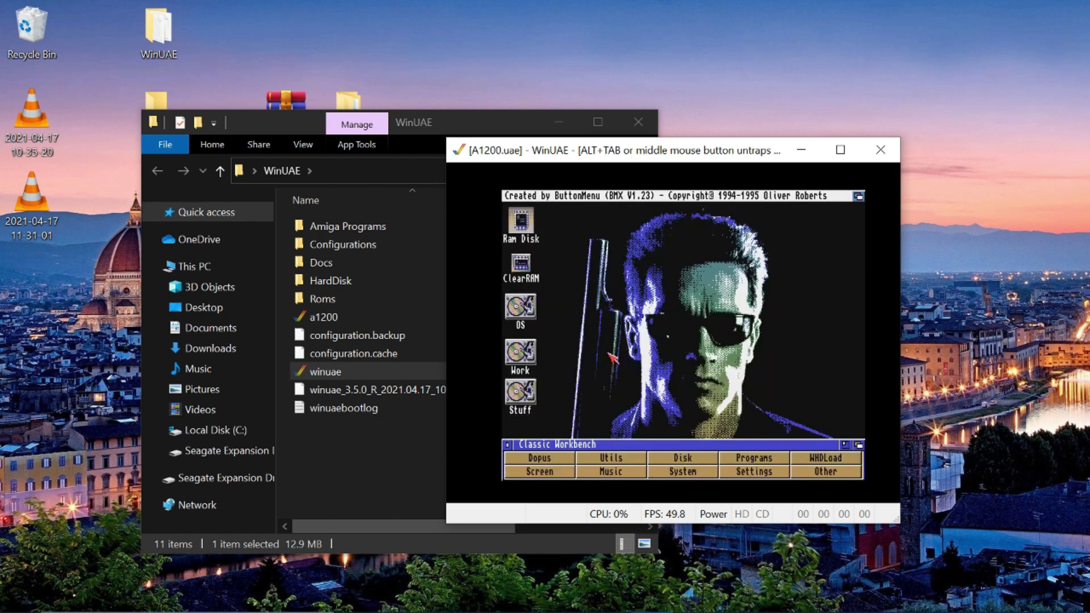
Launch iGame from the WHDLoad group on Workbench and scan its repositories for games.
{"action": "left_click", "coordinate": [829, 461]}
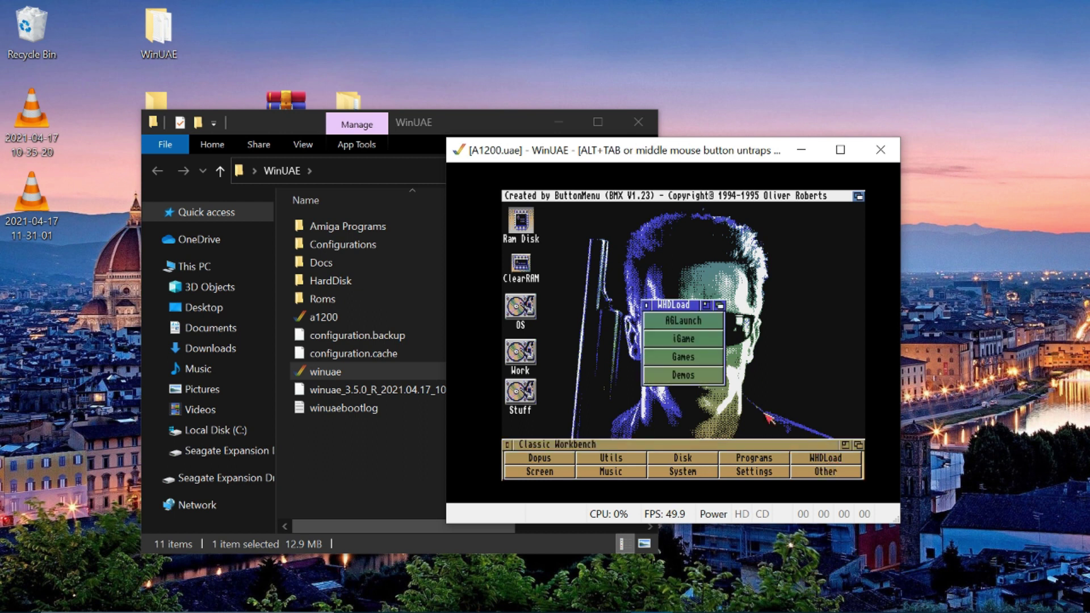
{"action": "left_click", "coordinate": [700, 340]}
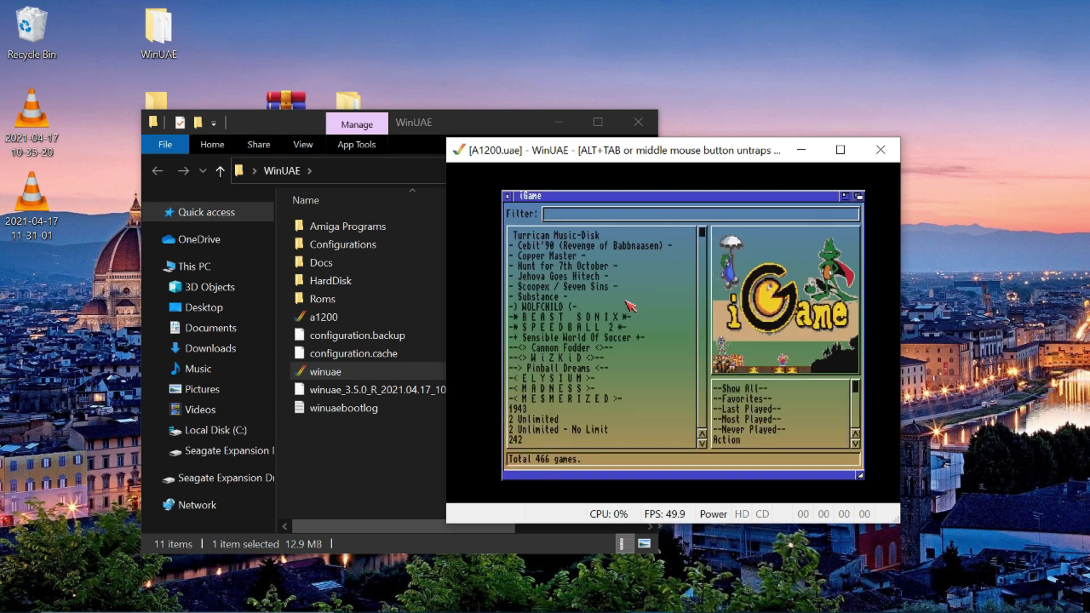
{"action": "right_click", "coordinate": [542, 200]}
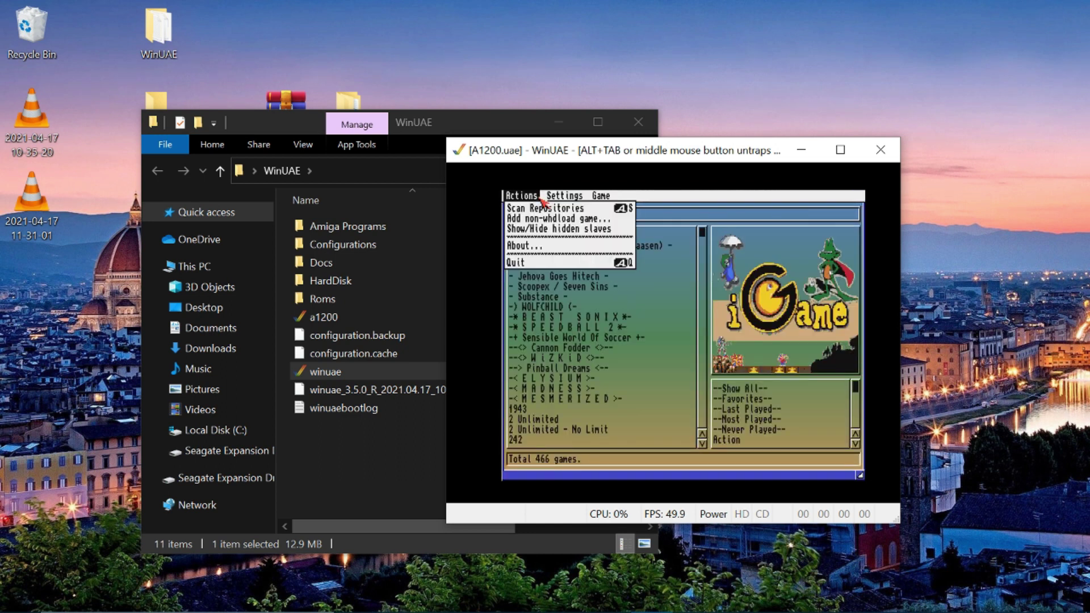
{"action": "right_click", "coordinate": [541, 209]}
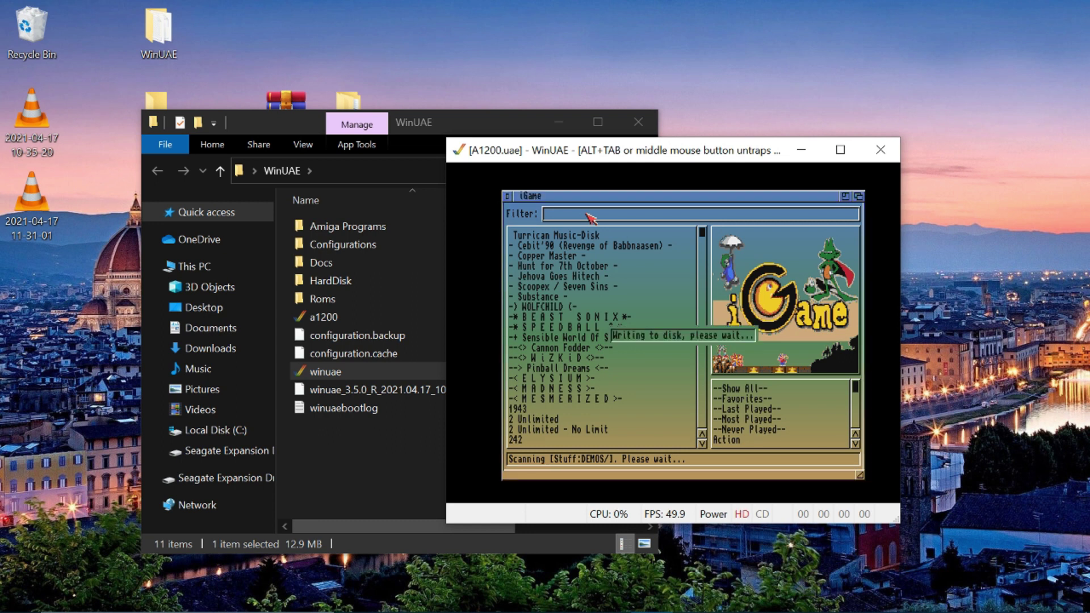
Filter the iGame list by "b" and launch B.C.Kid.
{"action": "left_click", "coordinate": [590, 218]}
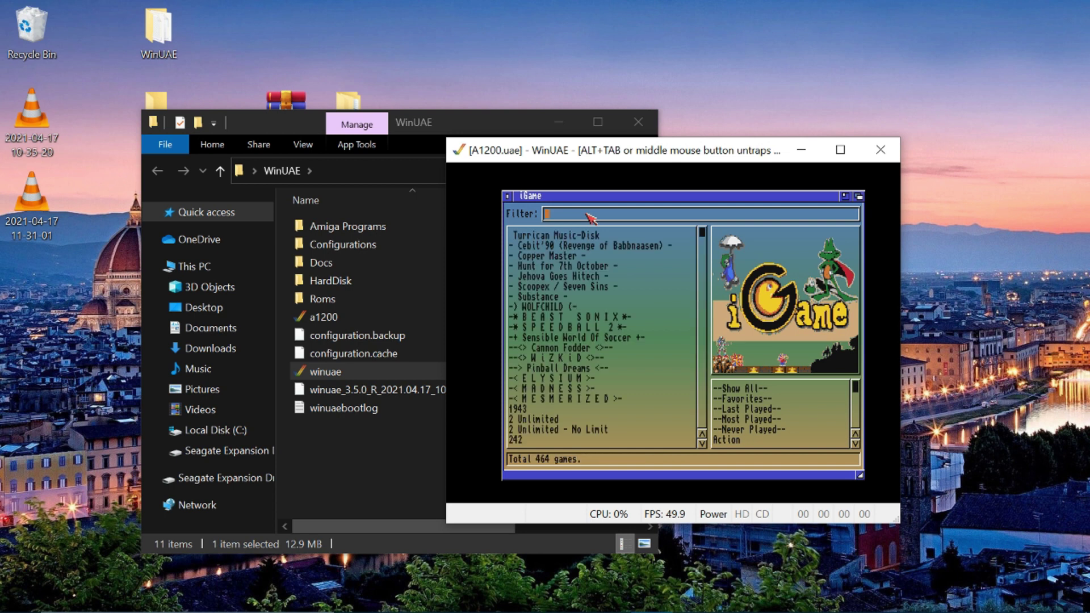
{"action": "type", "text": "bc"}
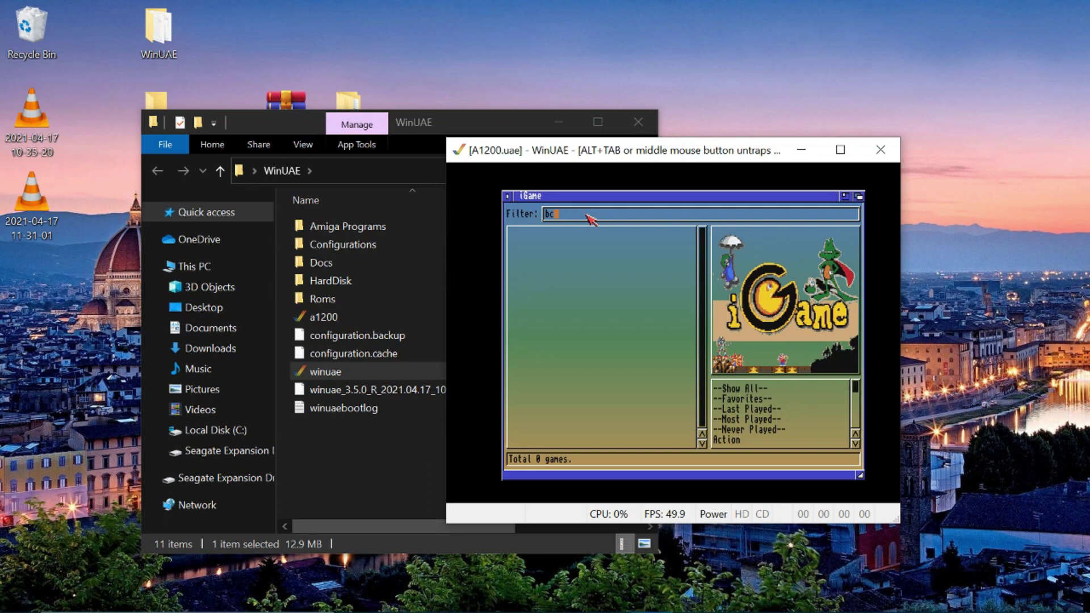
{"action": "key", "text": "BackSpace"}
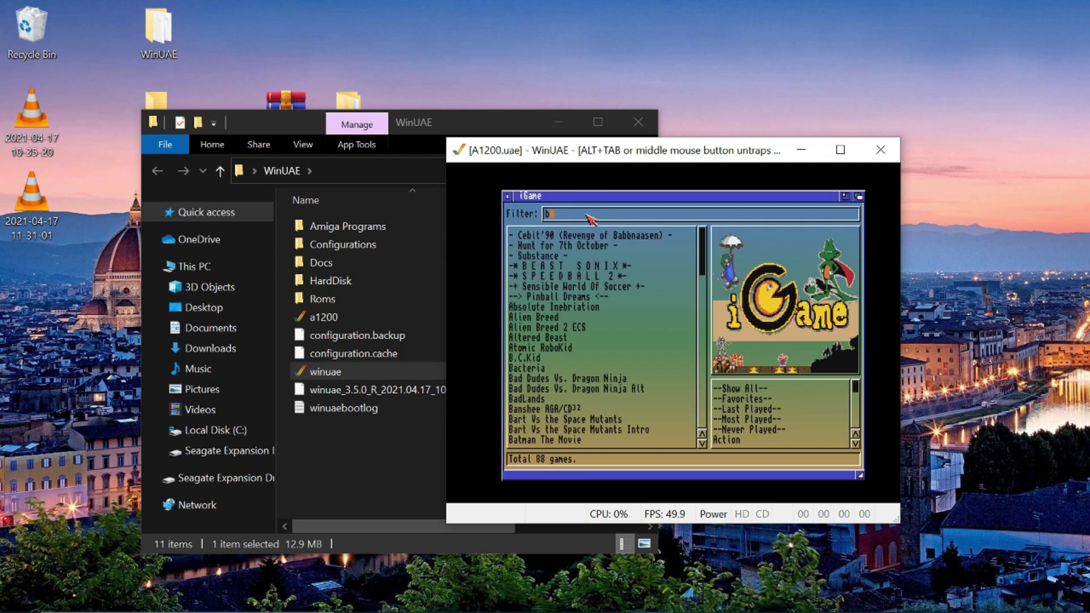
{"action": "left_click", "coordinate": [523, 360]}
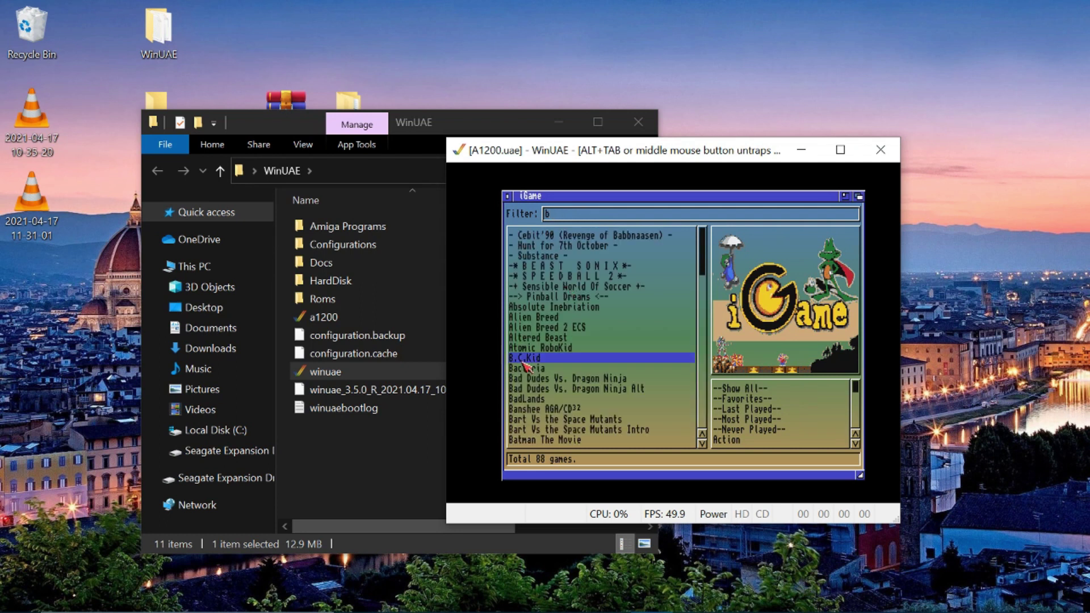
{"action": "double_click", "coordinate": [522, 361]}
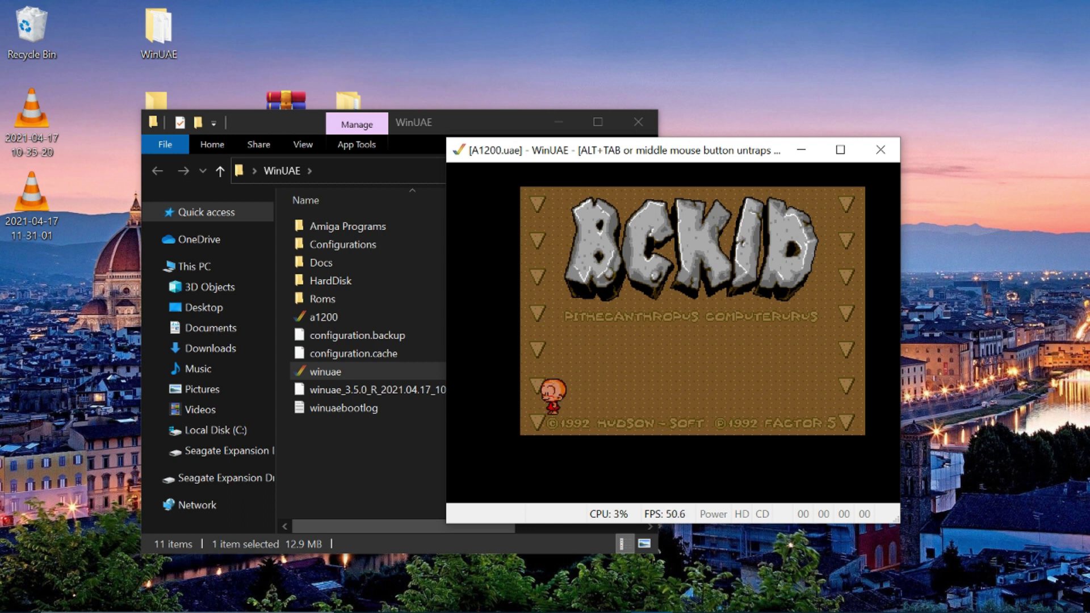
Check the mouse and joystick assignments in the emulator's game port settings and resume the game.
{"action": "key", "text": "F12"}
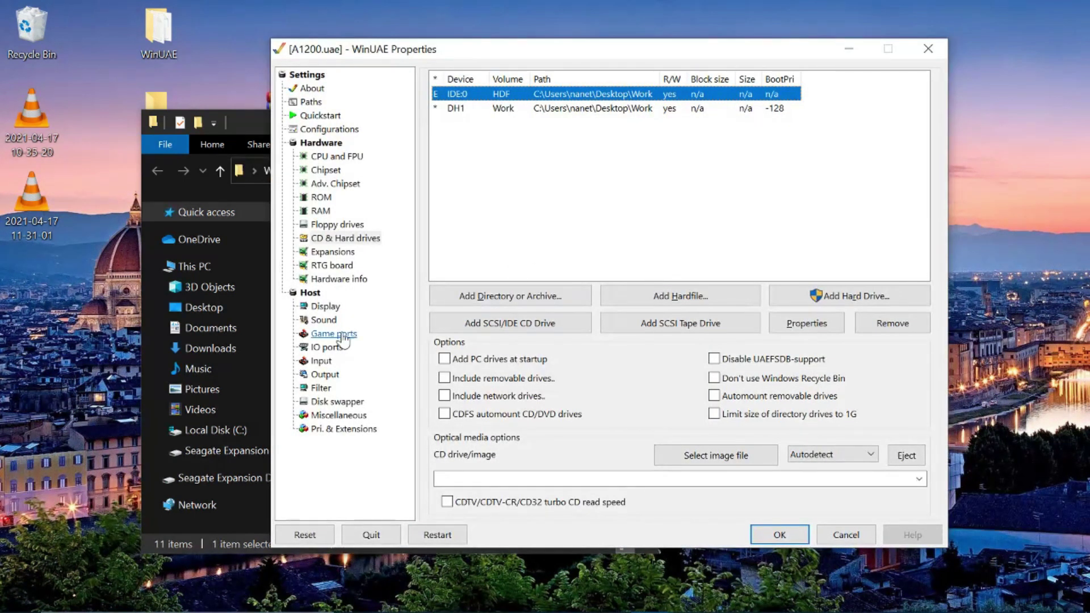
{"action": "left_click", "coordinate": [340, 334]}
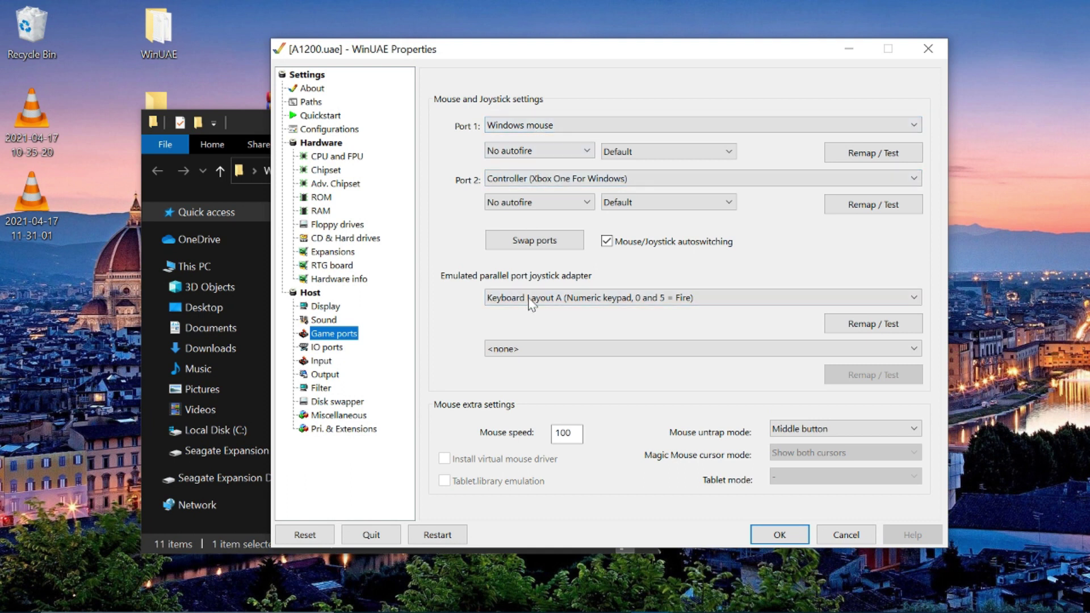
{"action": "left_click", "coordinate": [763, 533]}
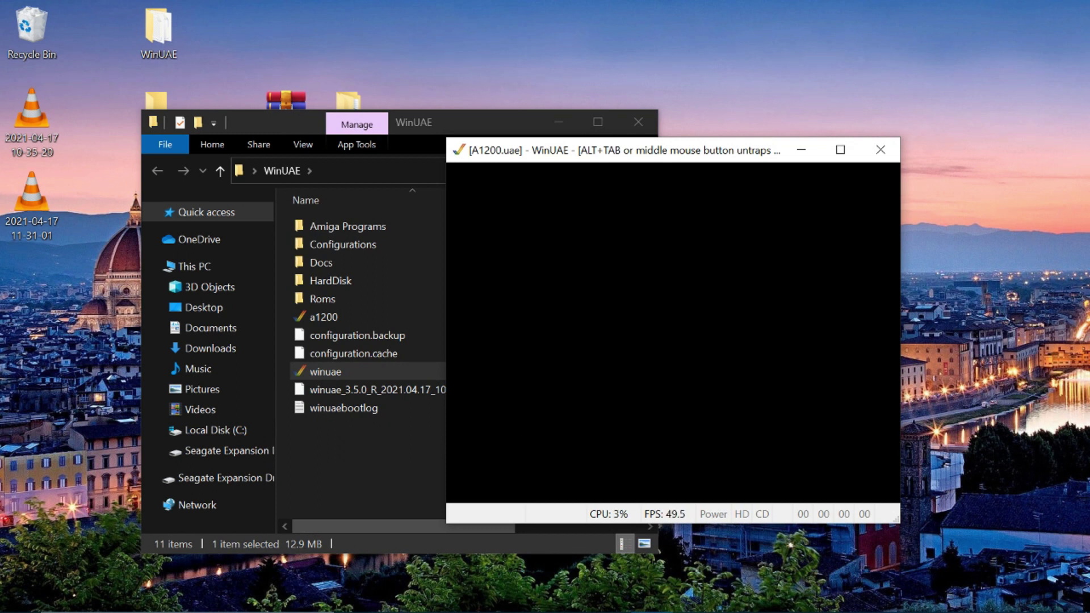
Test the controls by moving and jumping through BCKid's practice area, and return to the emulator's game port settings.
{"action": "key", "text": "Right"}
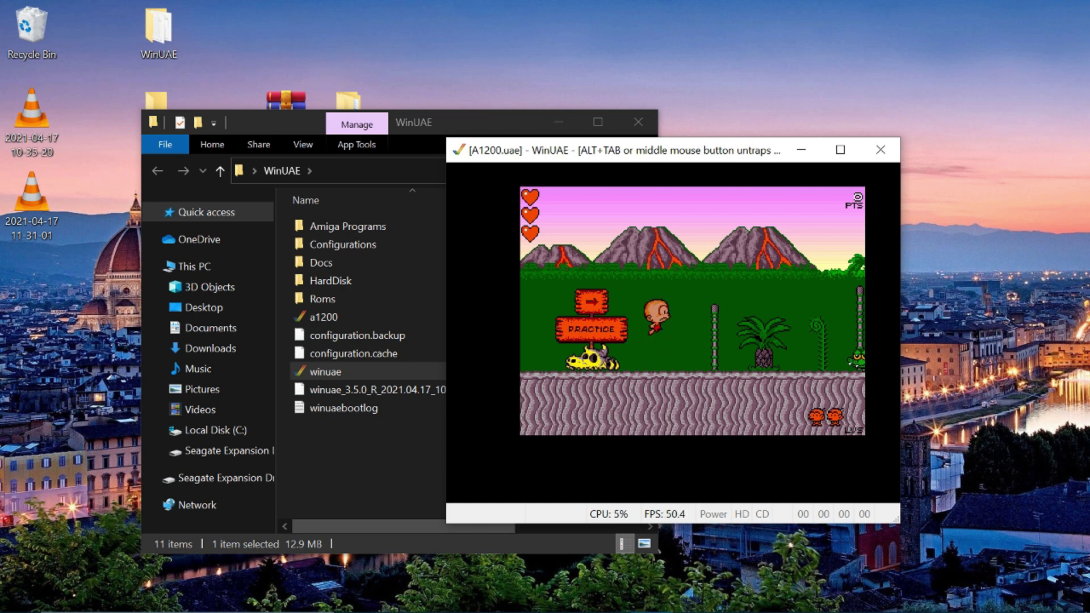
{"action": "key", "text": "Up"}
{"action": "key", "text": "Left"}
{"action": "key", "text": "Up"}
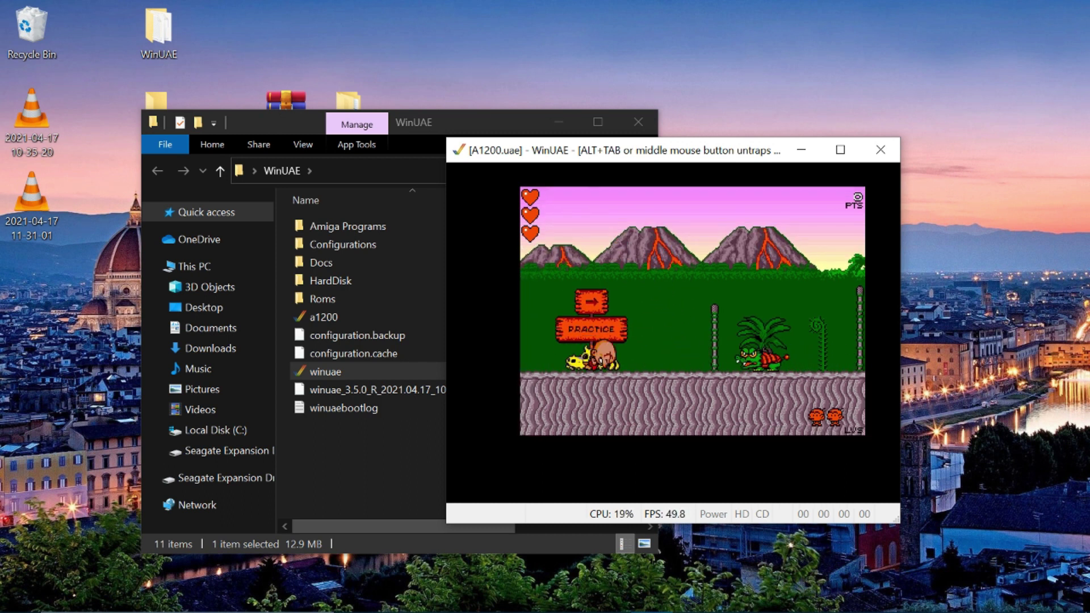
{"action": "key", "text": "Right"}
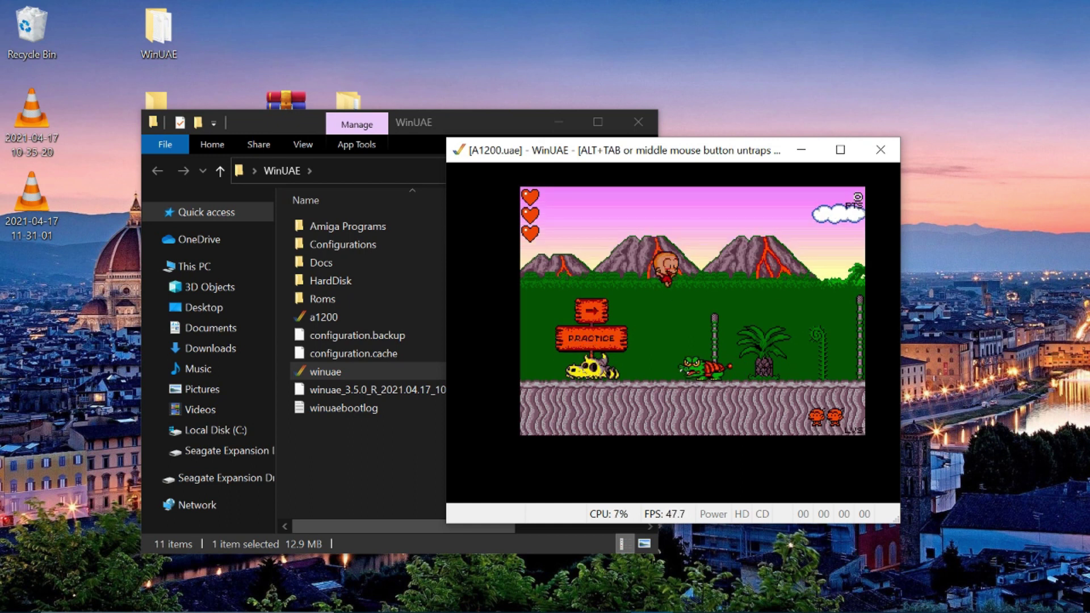
{"action": "key", "text": "Up"}
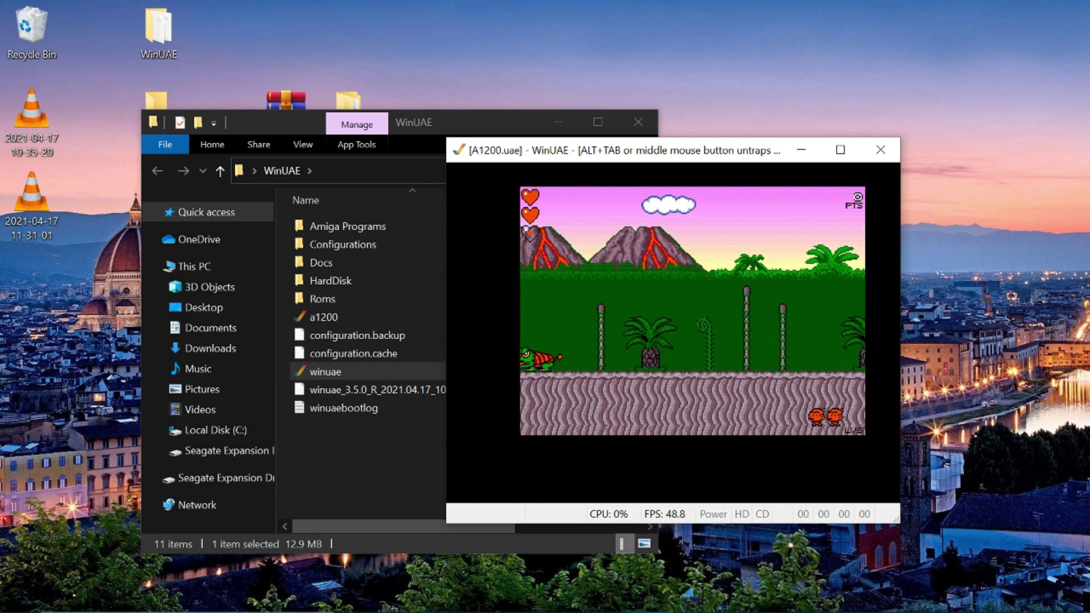
{"action": "key", "text": "F12"}
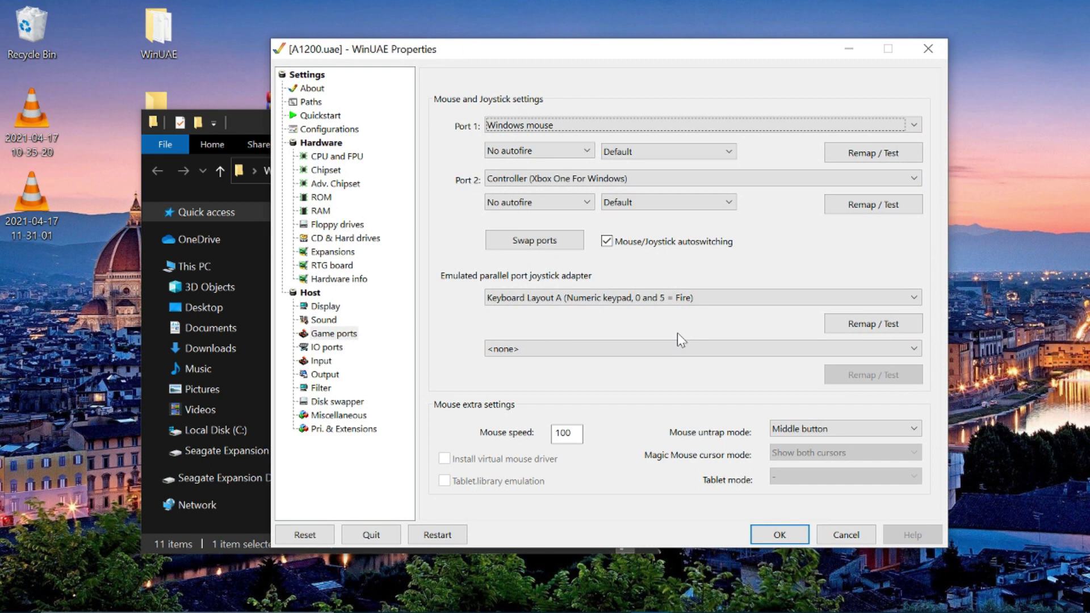